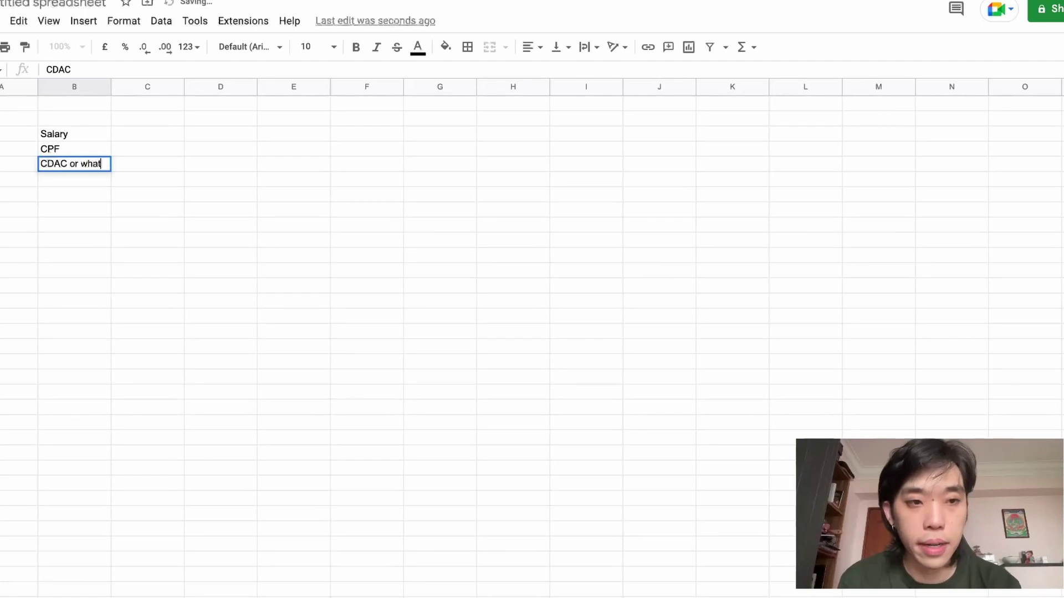
Complete the B5 label as "CDAC or whatever you're forced to donate" and add a bottom border under B5:C5
text(ced to donate)
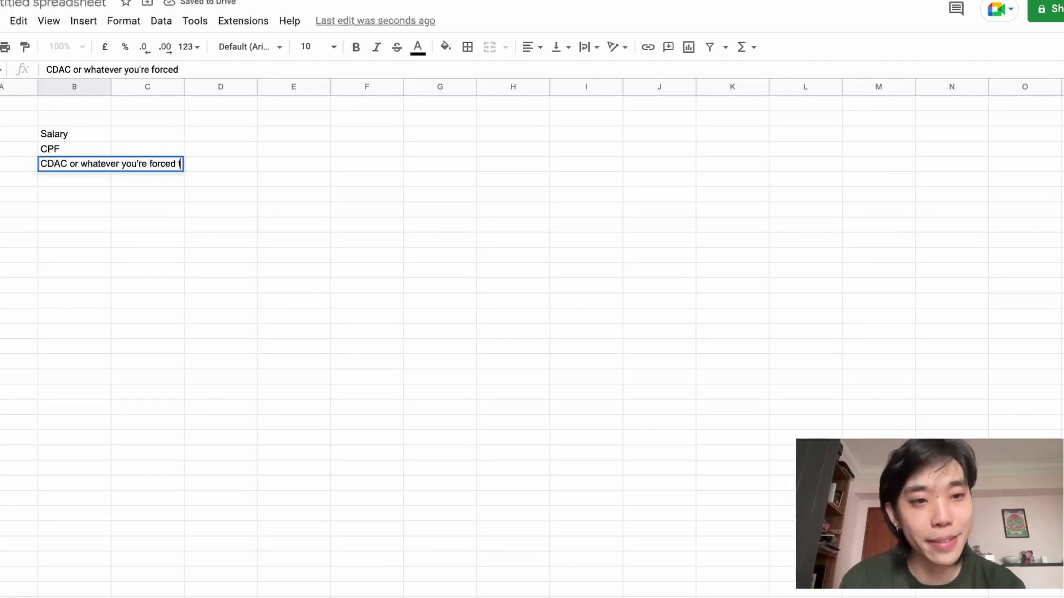
key(Return)
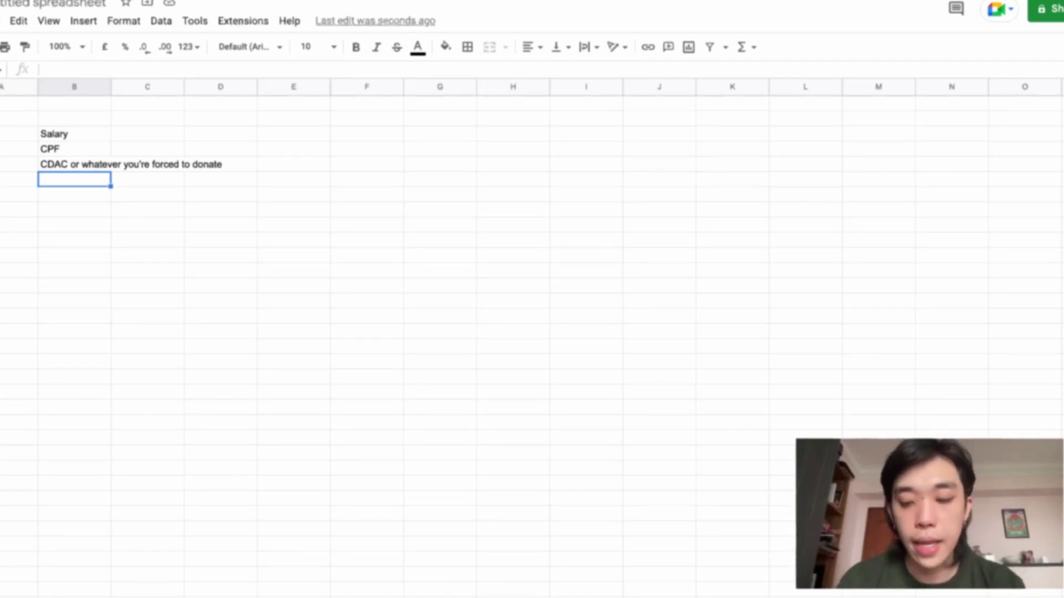
drag(74, 164, 113, 165)
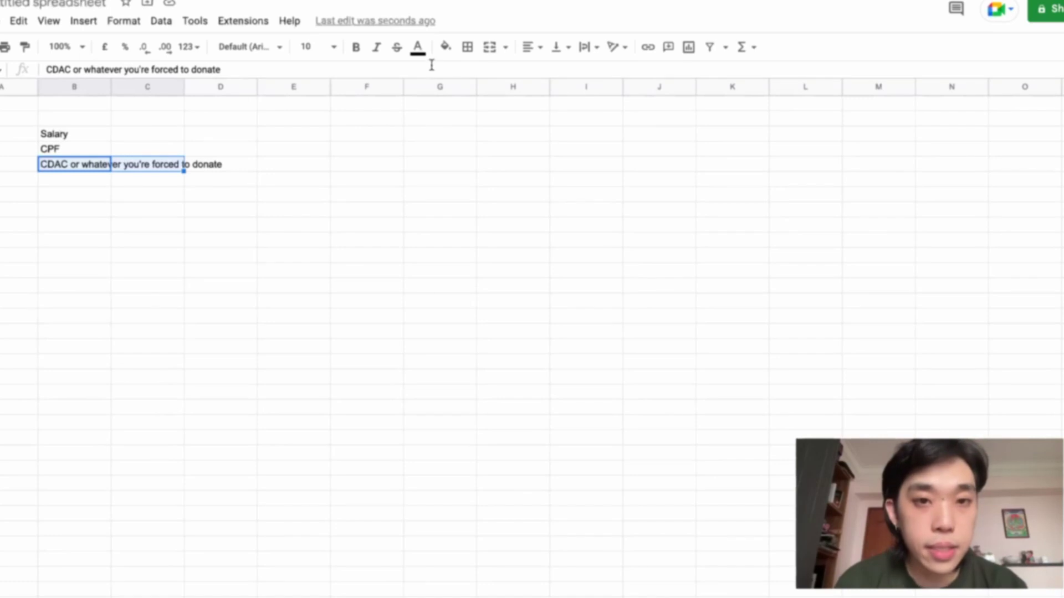
click(468, 49)
click(531, 98)
click(310, 317)
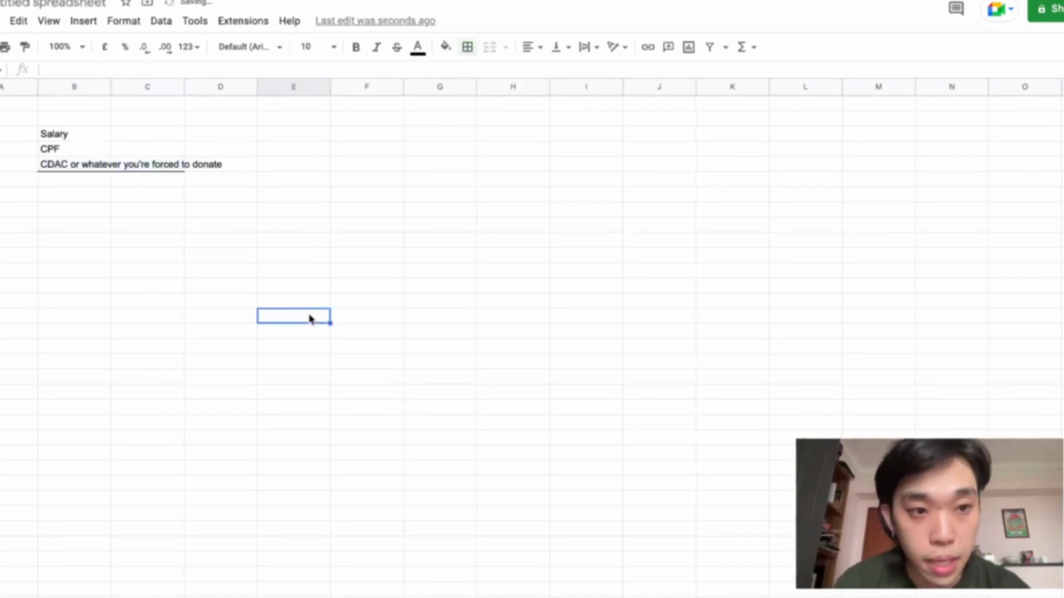
click(134, 139)
click(97, 186)
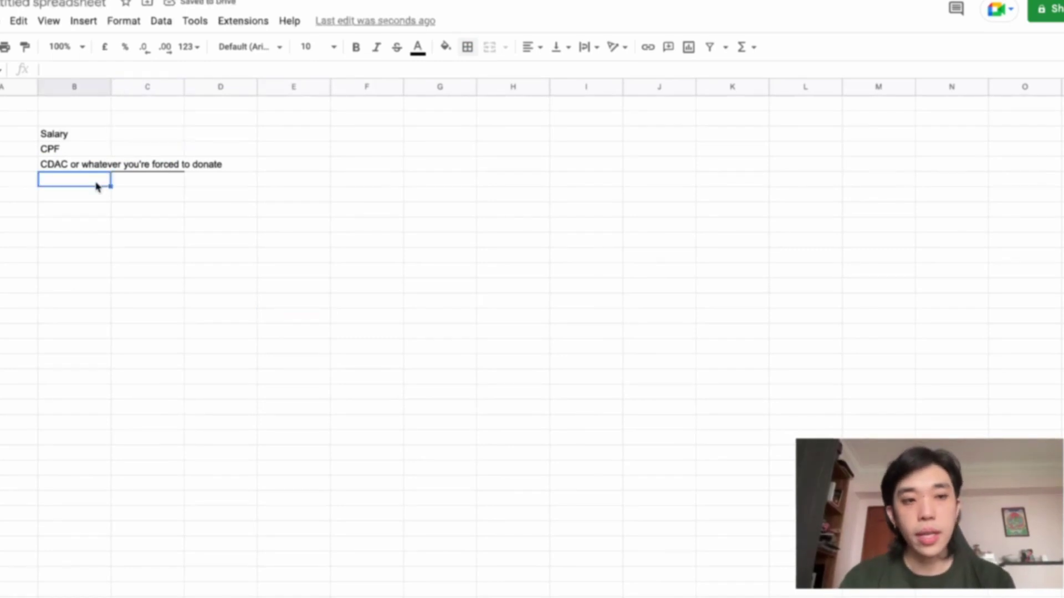
key(shift+Down)
key(shift+Down)
key(shift+Down)
key(shift+Down)
key(shift+Down)
key(shift+Down)
key(shift+Down)
key(shift+Down)
key(shift+Down)
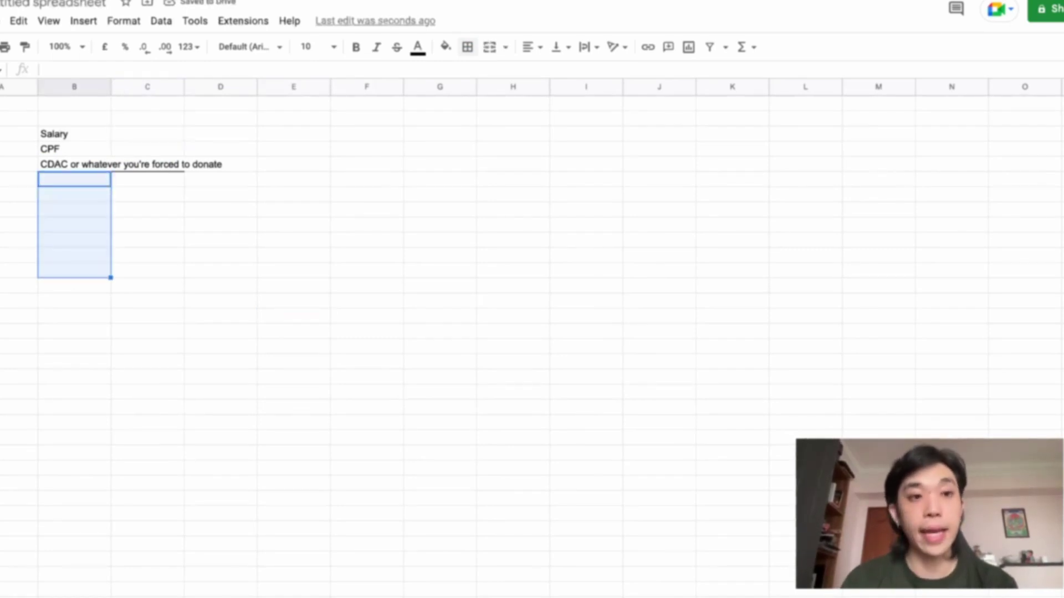
Enter 5000 as the salary amount in C3
key(Up)
key(Up)
key(Up)
key(Right)
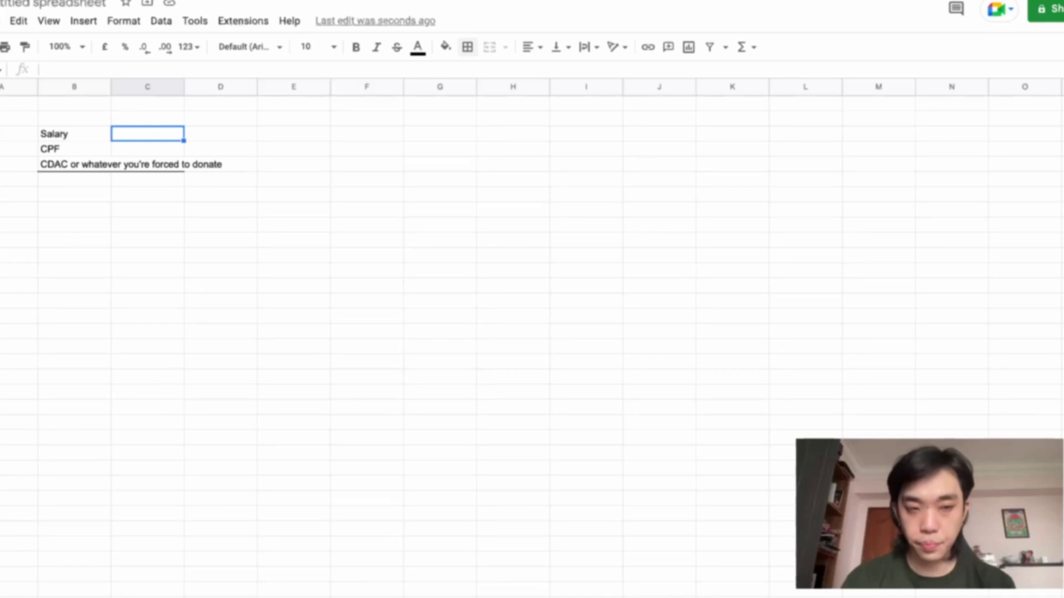
text($5000)
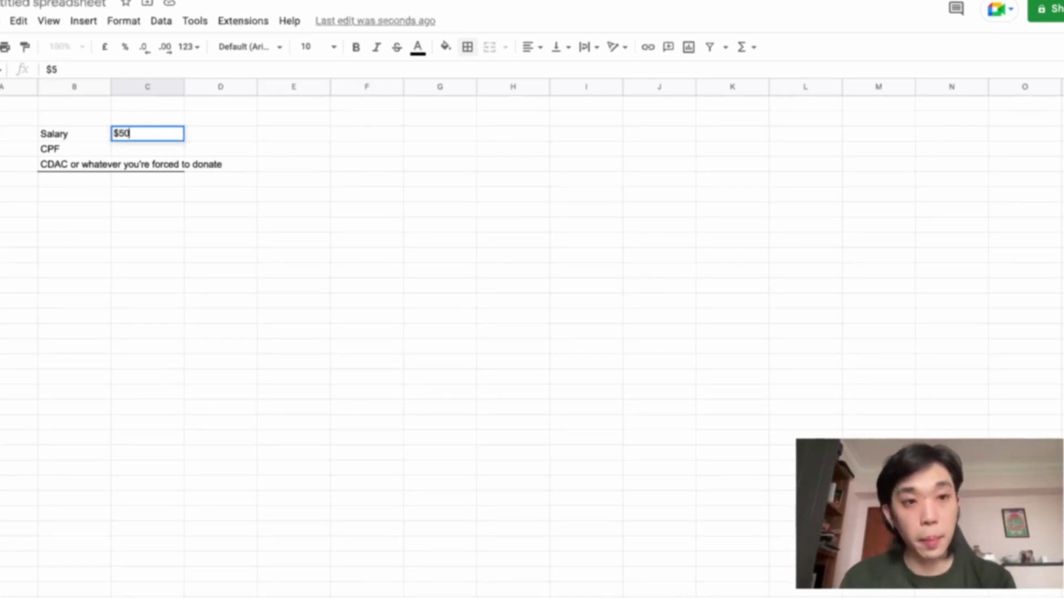
key(BackSpace)
text(5000)
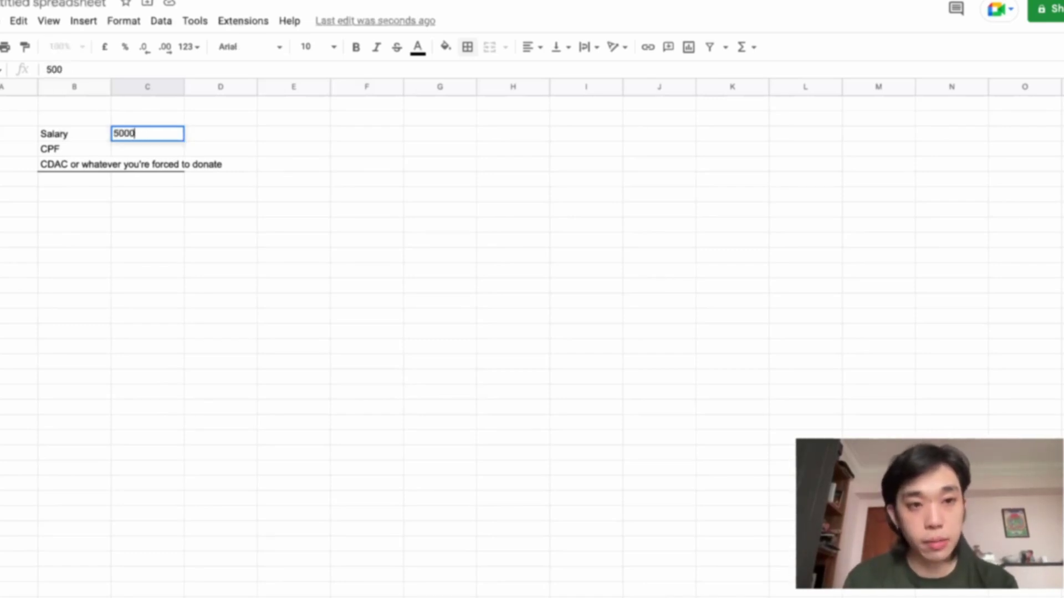
key(Return)
Format all of column C with the Singapore Dollar number format
click(158, 90)
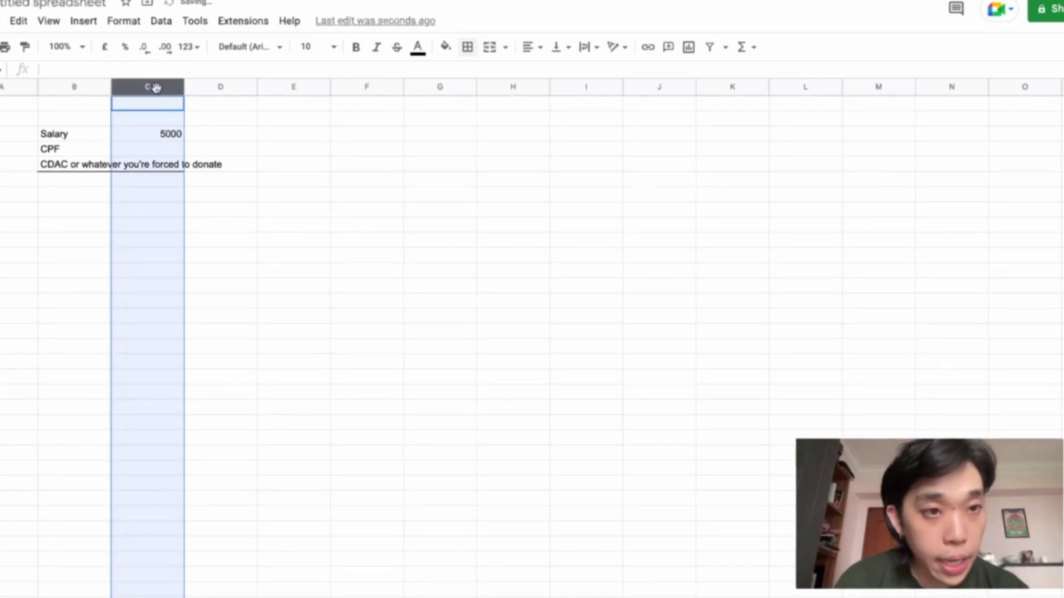
click(107, 47)
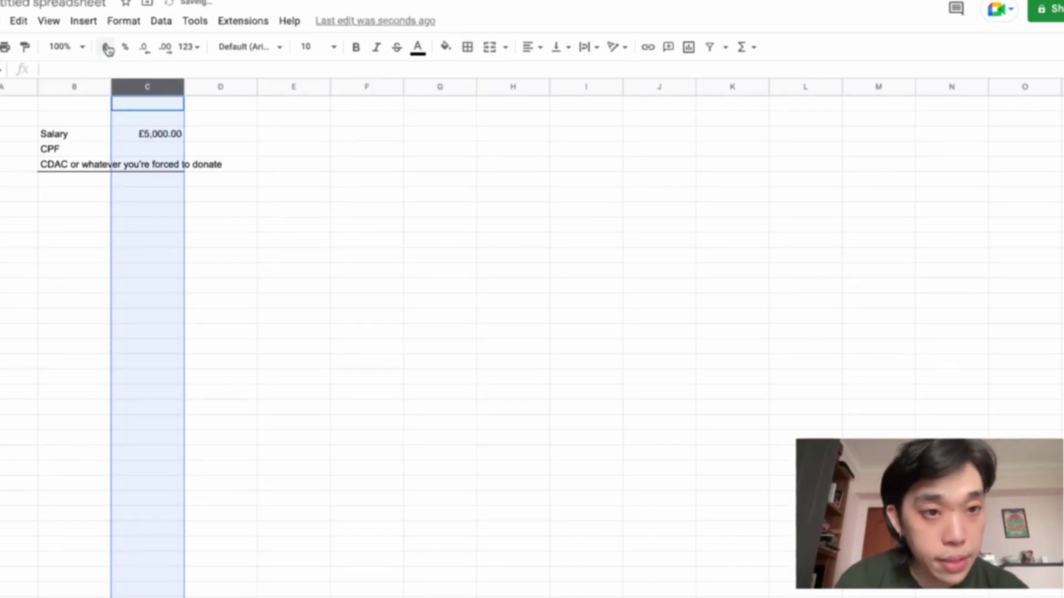
click(123, 22)
mouse_move(152, 83)
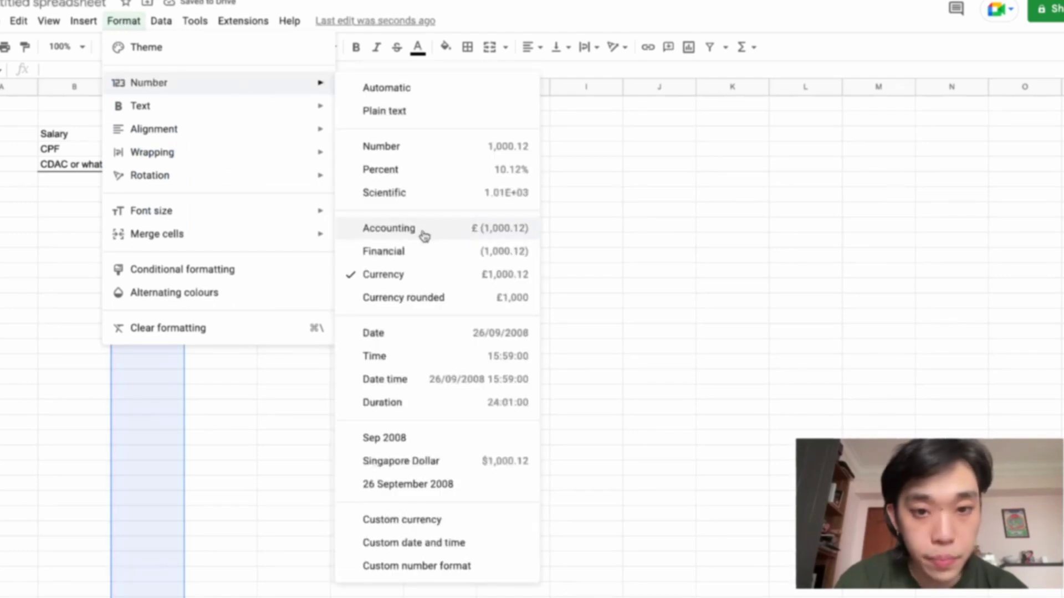
click(433, 462)
click(271, 350)
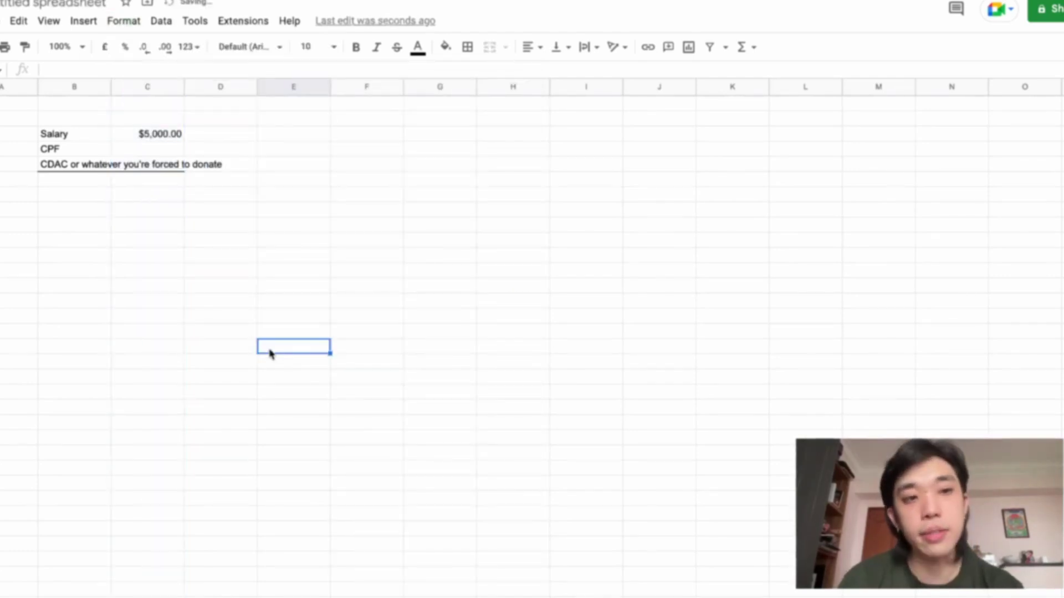
Calculate CPF in C4 as the salary multiplied by 0.2, and enter 2 as the CDAC amount in C5
click(152, 155)
text(=)
click(117, 134)
text(*0.2)
key(Return)
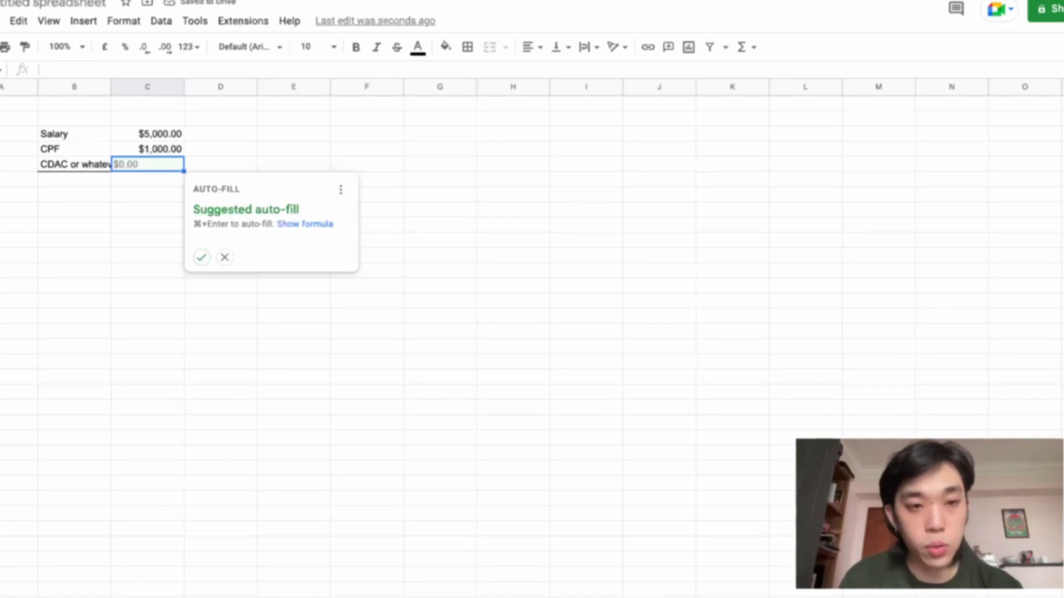
text(2)
key(Return)
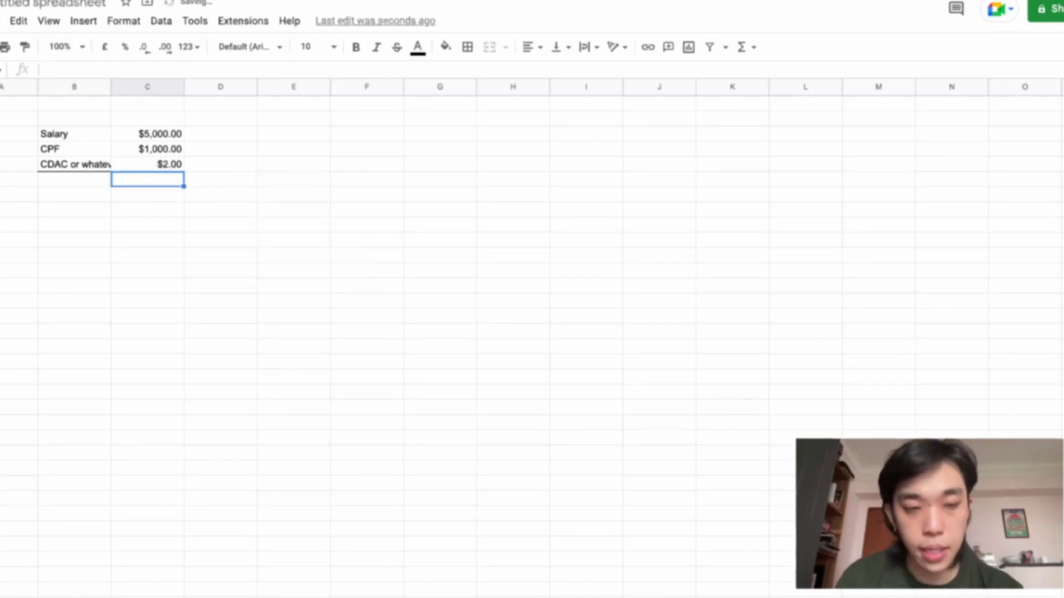
Calculate the salary minus CPF and CDAC in C6 and label the row "Take home pay" in B6
text(=C2-C4-C5)
key(Return)
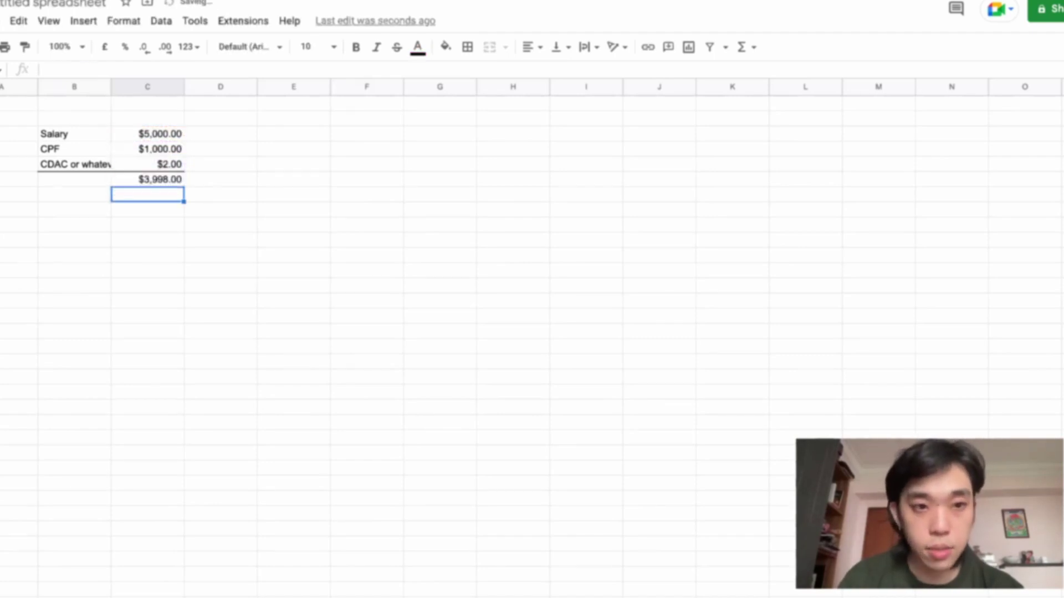
key(Left)
key(Up)
text(Take home pay)
key(Return)
Make all the text in column B bold
click(89, 87)
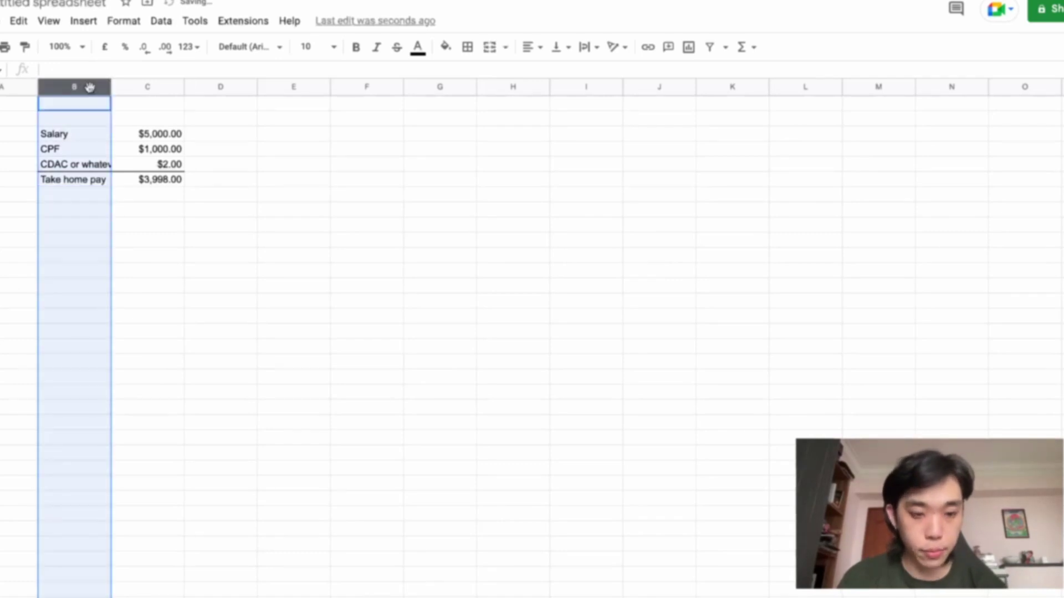
key(ctrl+b)
click(1, 133)
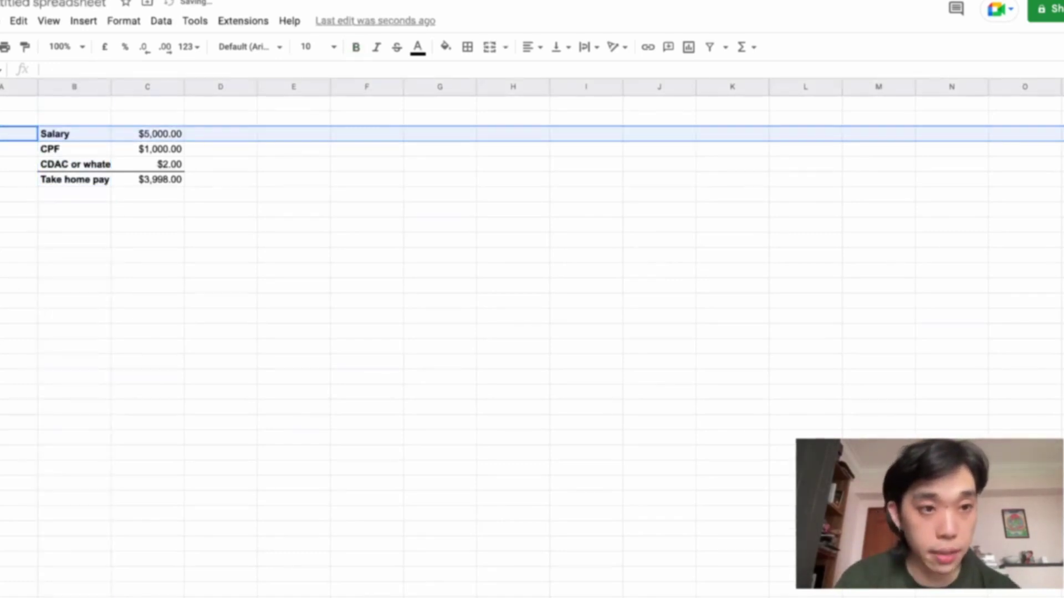
Set the whole sheet's font to Roboto Mono and resize column B to fit the words "CDAC or whatever"
click(2, 87)
click(260, 47)
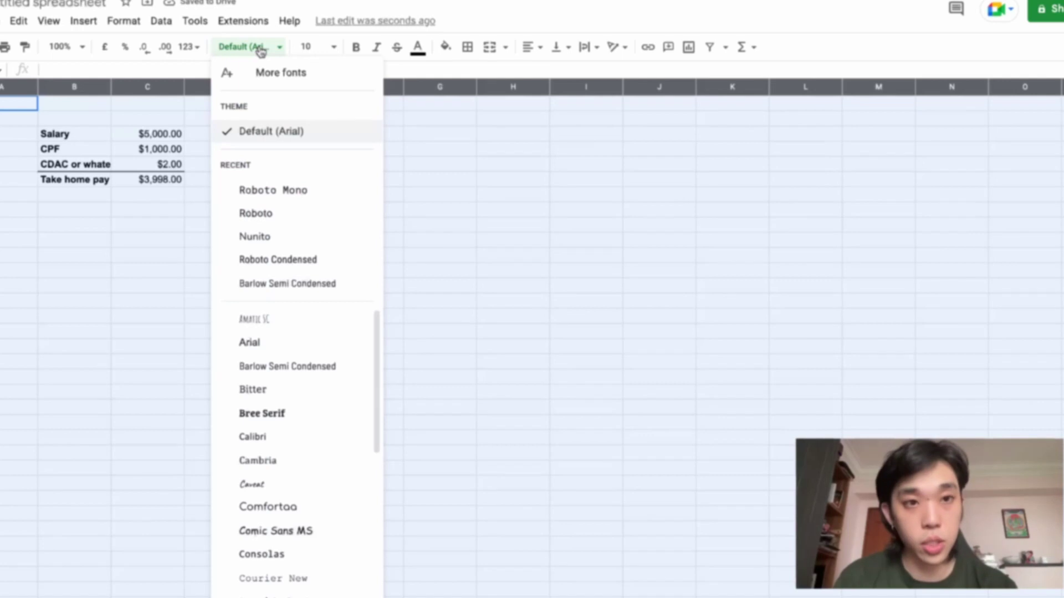
click(292, 198)
click(164, 271)
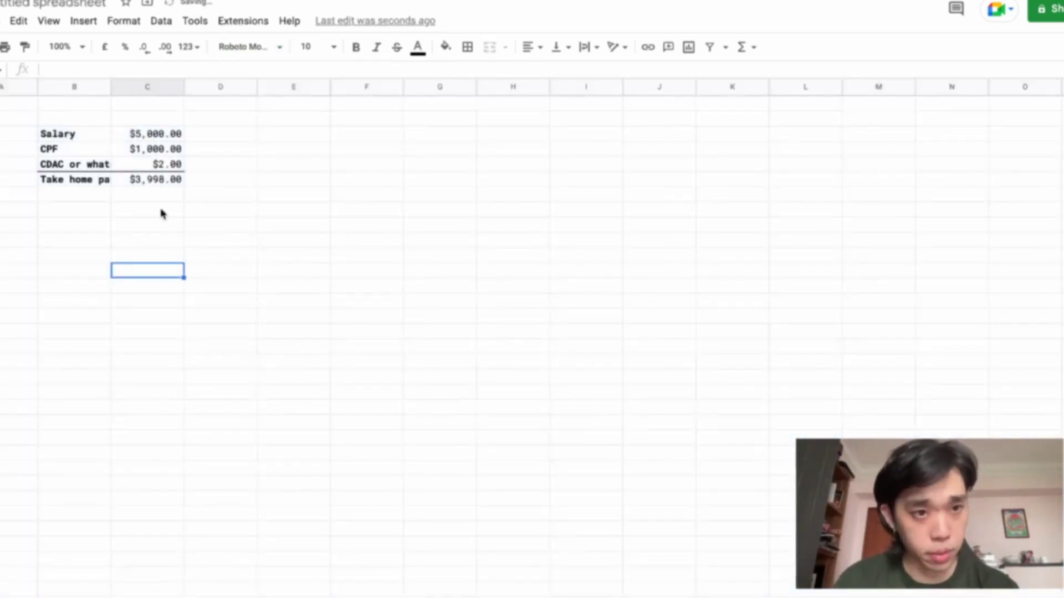
double_click(110, 87)
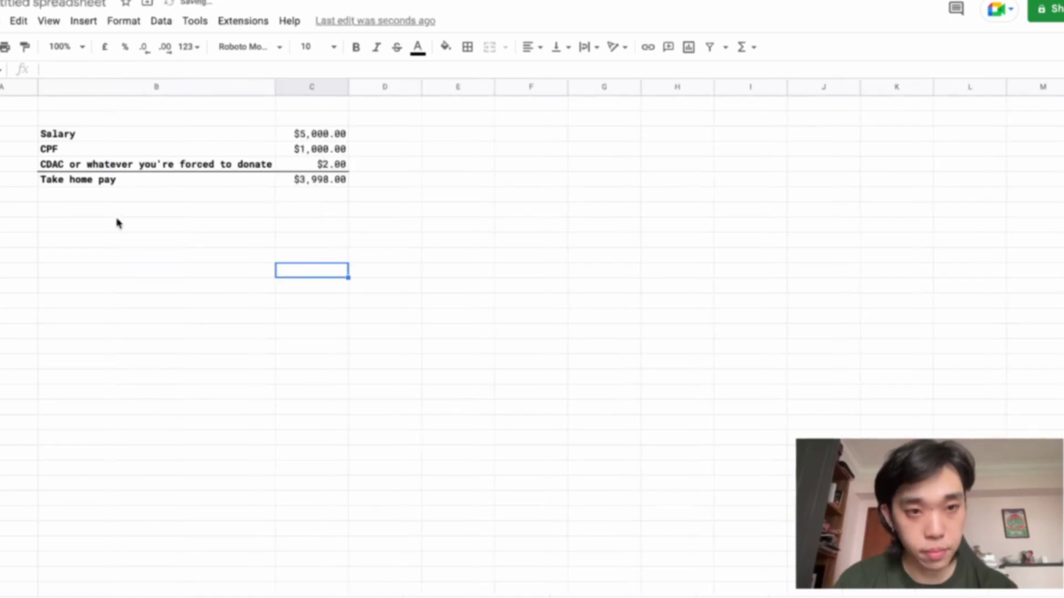
drag(274, 87, 135, 87)
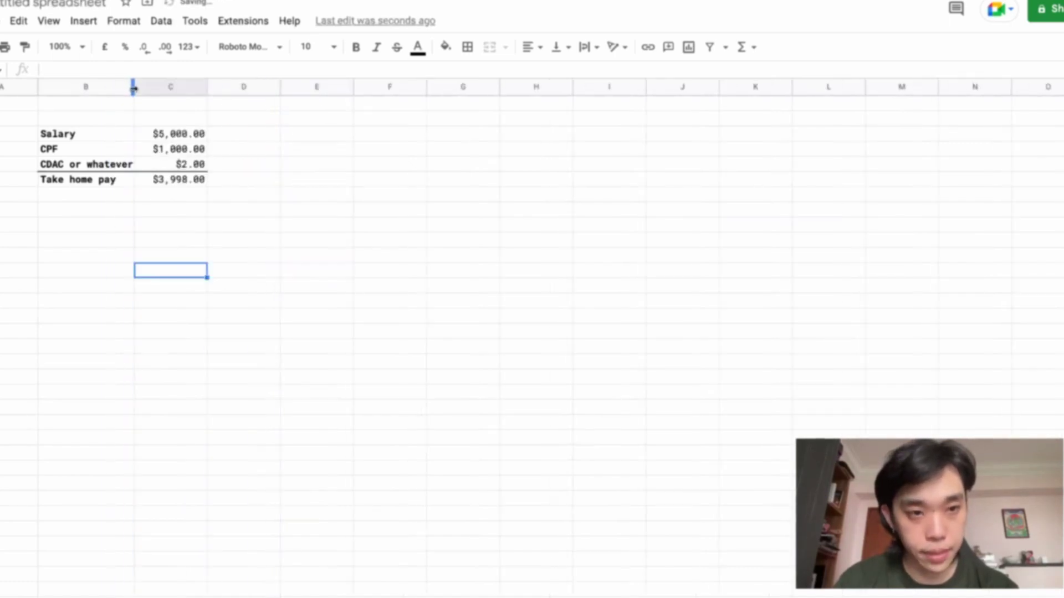
Add the expense labels "Parents allowance", "Rent" and "Taxes" in B7:B9 below the take-home pay row
click(115, 200)
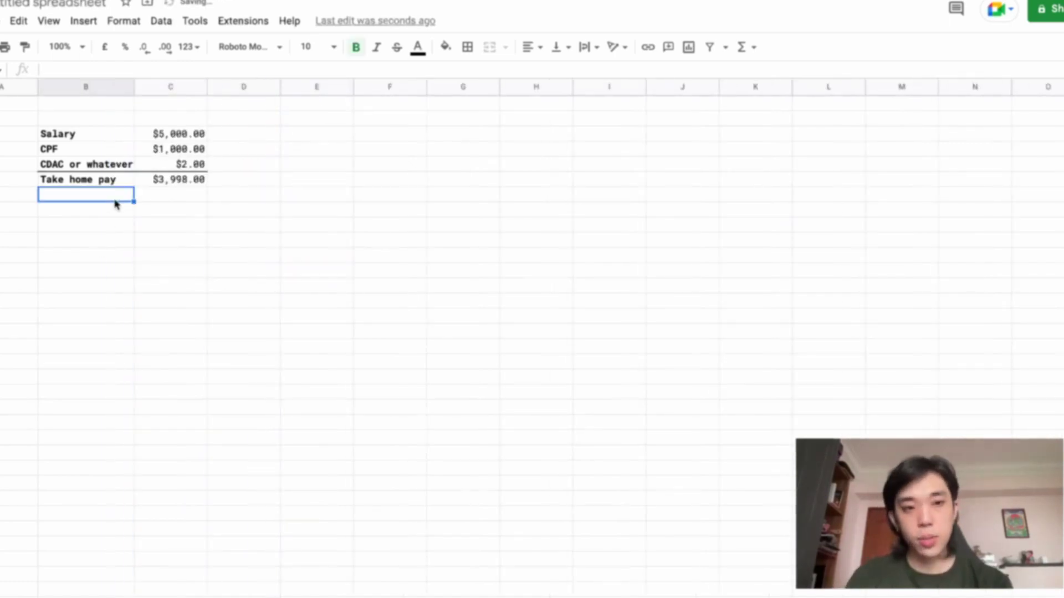
key(Right)
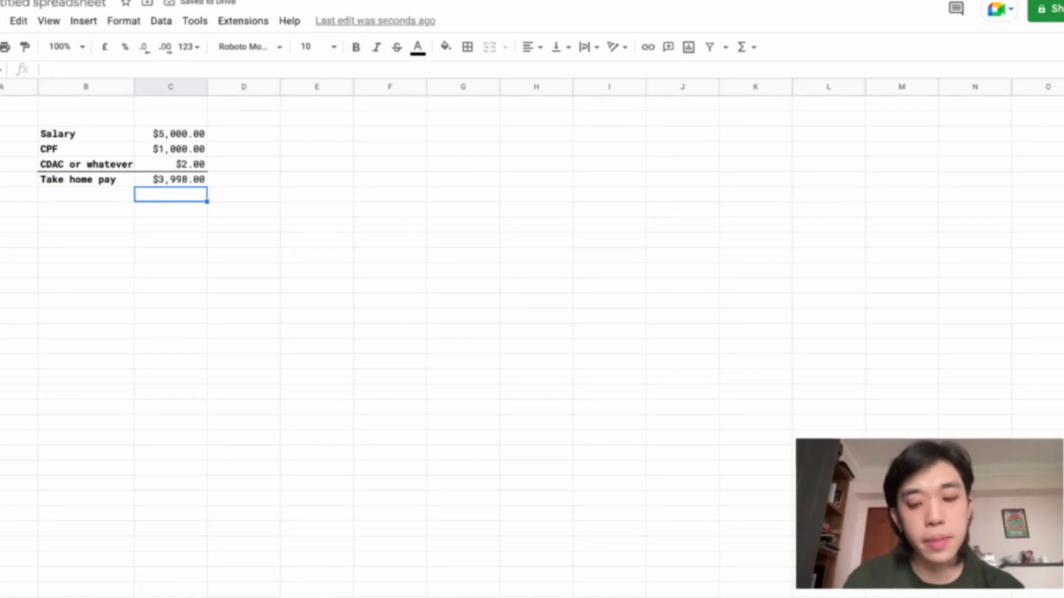
key(Left)
text(Parents allowance)
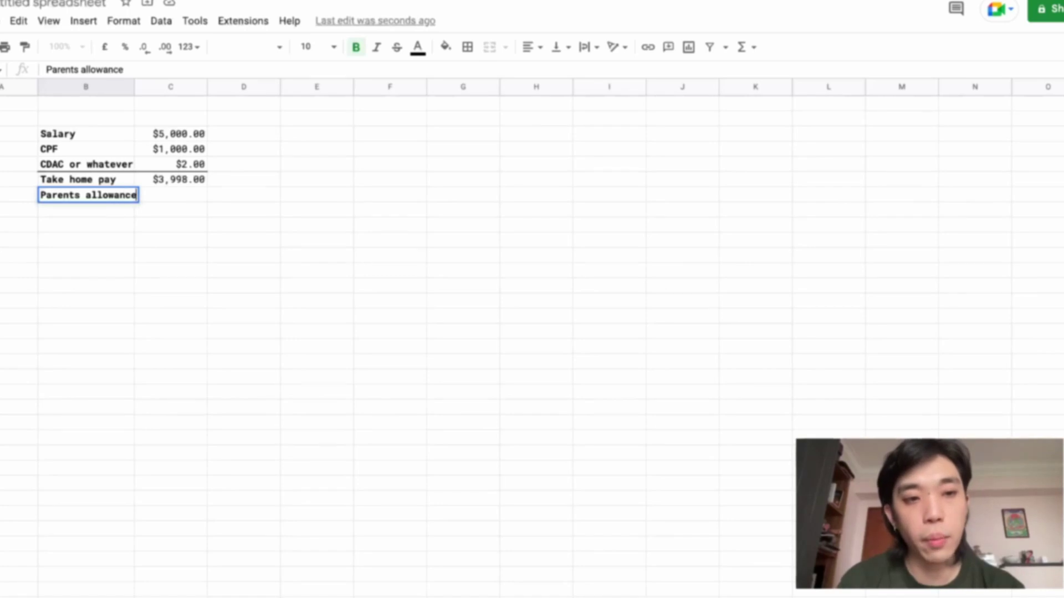
key(Return)
text(Rent)
key(Return)
click(86, 210)
click(86, 224)
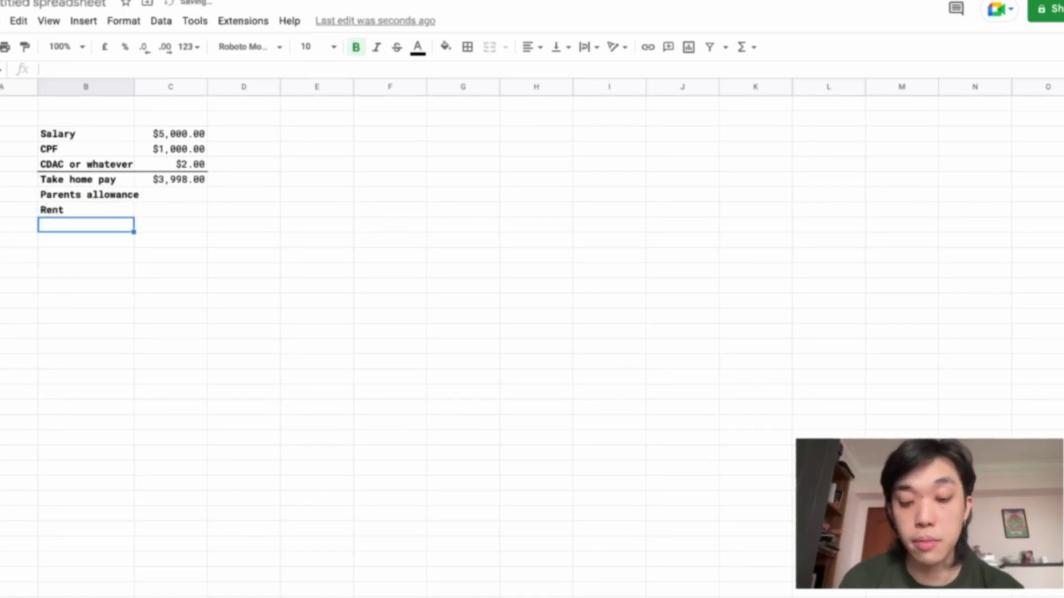
text(Taxes)
key(Return)
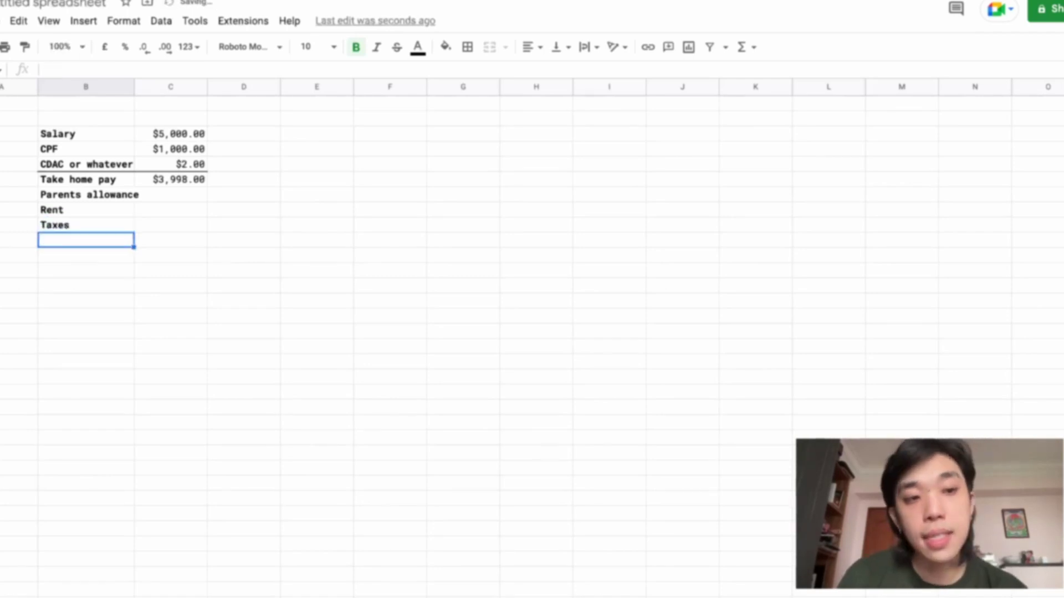
Switch to the IRAS Individual Income Tax rates page and examine the resident tax rates and gross tax payable for the $40,000 and $80,000 brackets
click(86, 225)
click(171, 225)
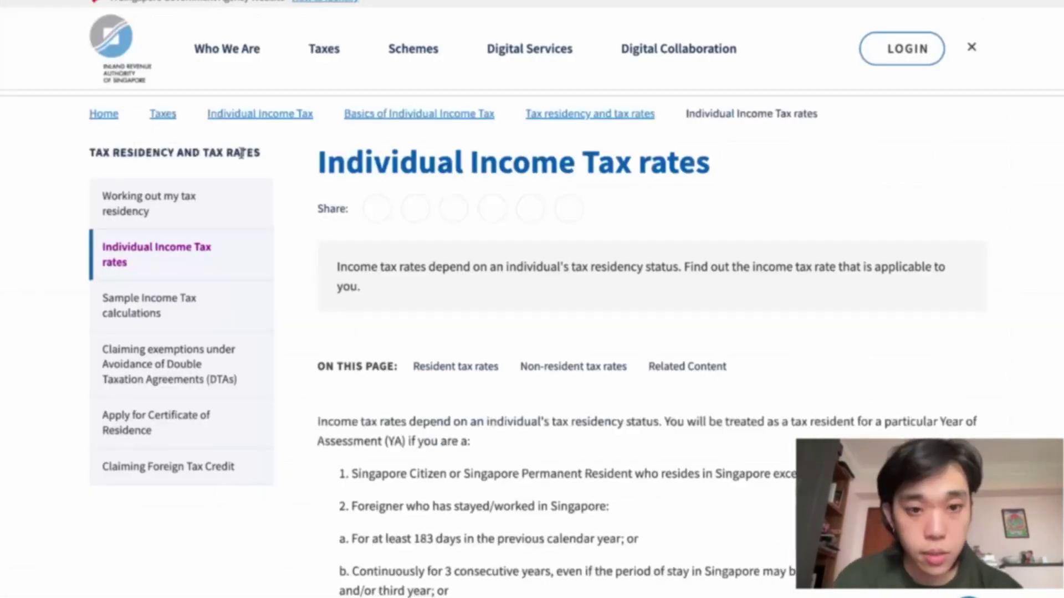
scroll(347, 464, down, 15)
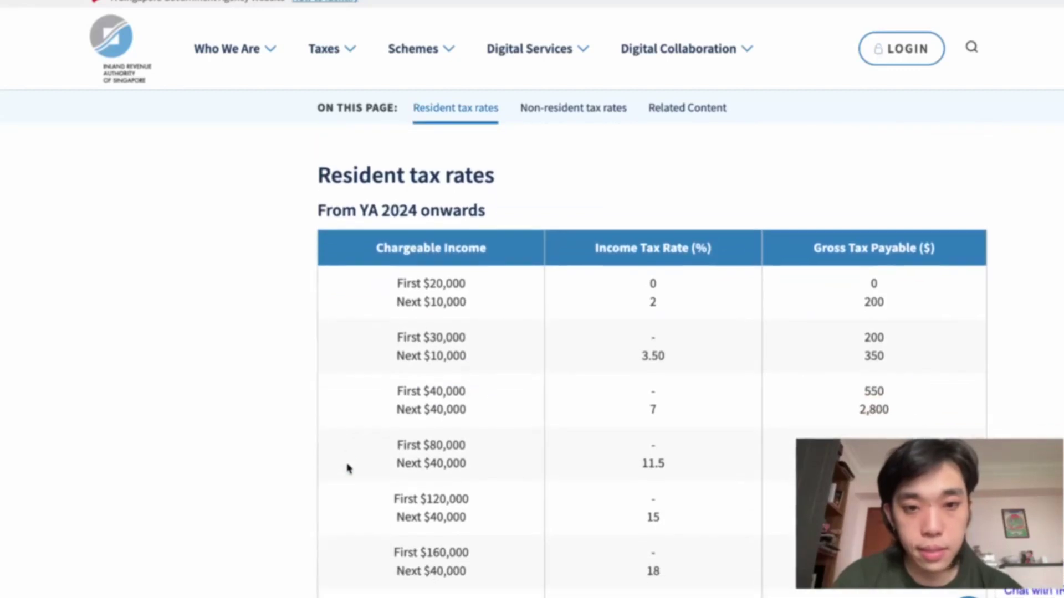
scroll(347, 469, down, 2)
scroll(439, 344, down, 1)
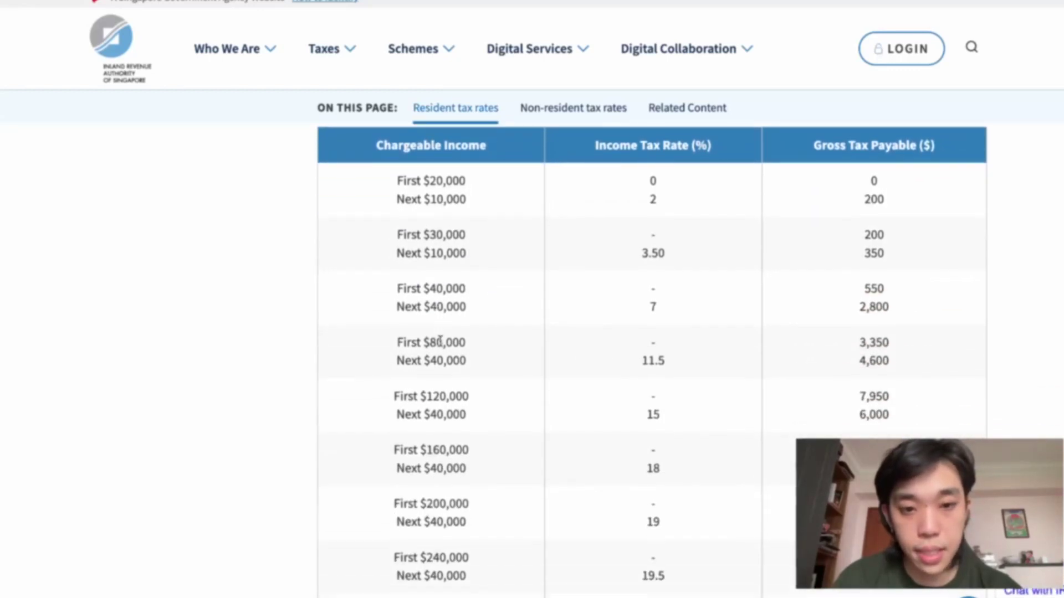
drag(638, 286, 654, 282)
click(665, 288)
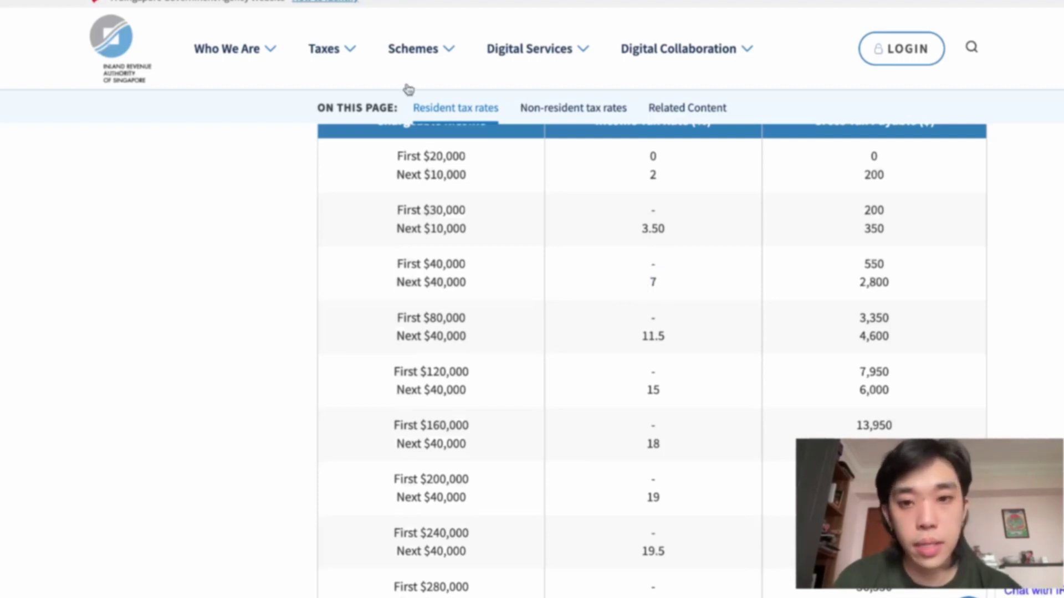
drag(856, 291, 909, 290)
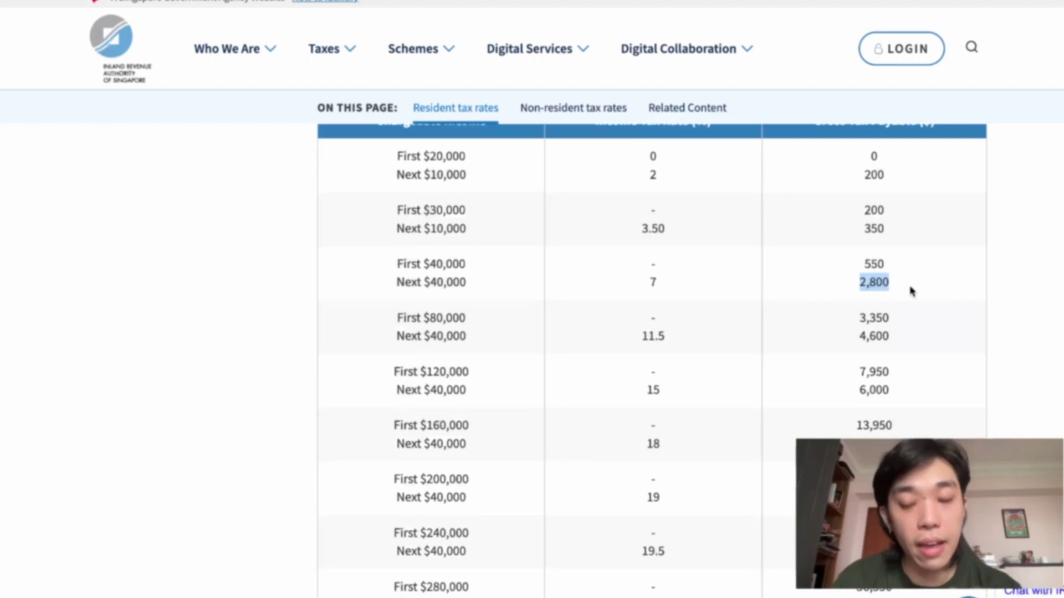
click(912, 291)
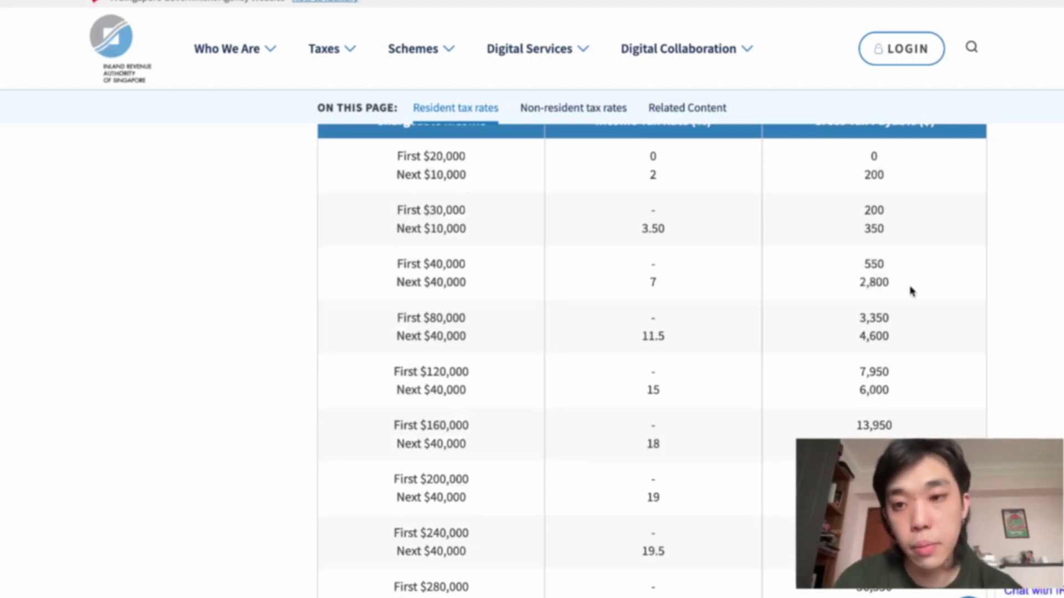
drag(857, 282, 903, 285)
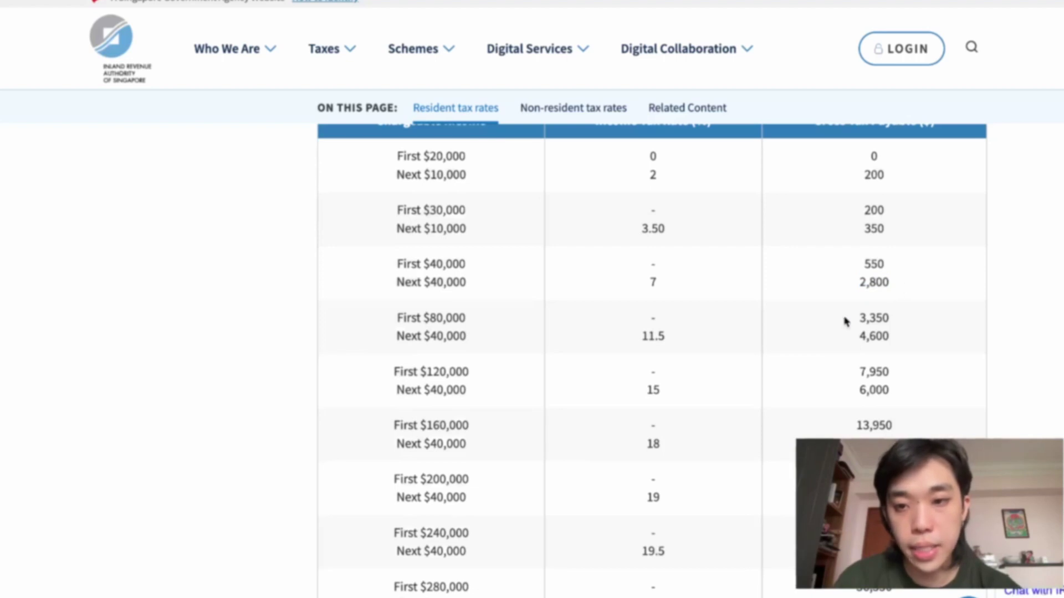
drag(843, 320, 890, 319)
click(793, 284)
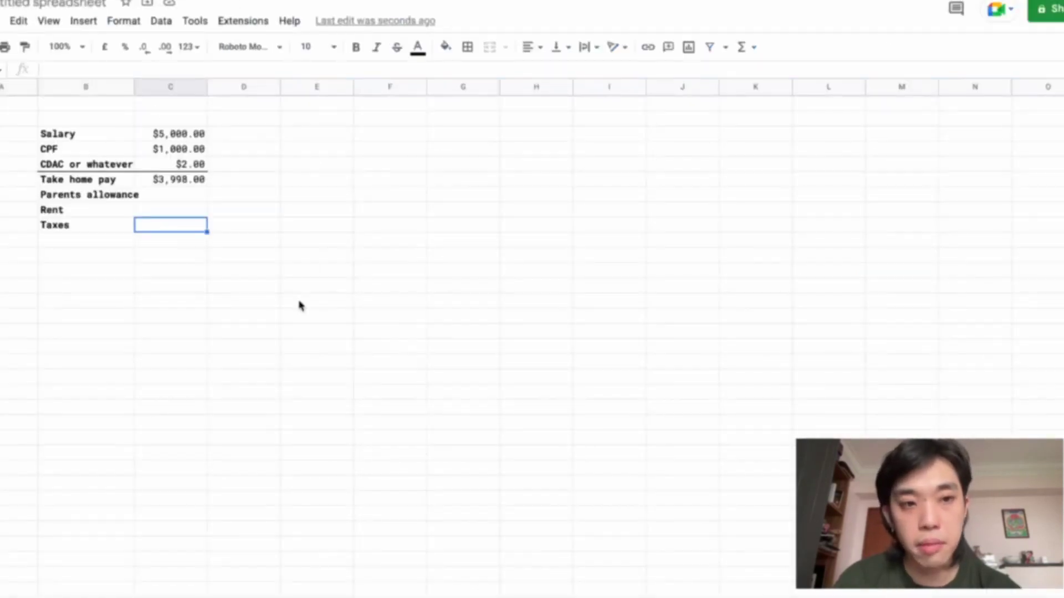
Enter the heading "Aim for a year" in E2
click(257, 230)
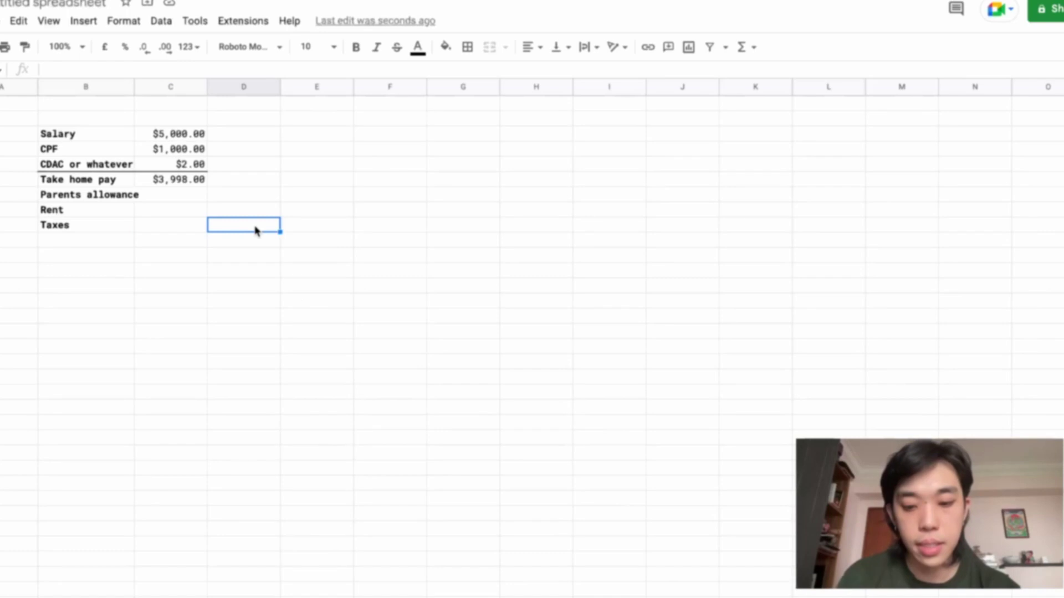
key(Up)
key(Up)
key(Up)
key(Up)
key(Up)
key(Up)
key(Up)
key(Right)
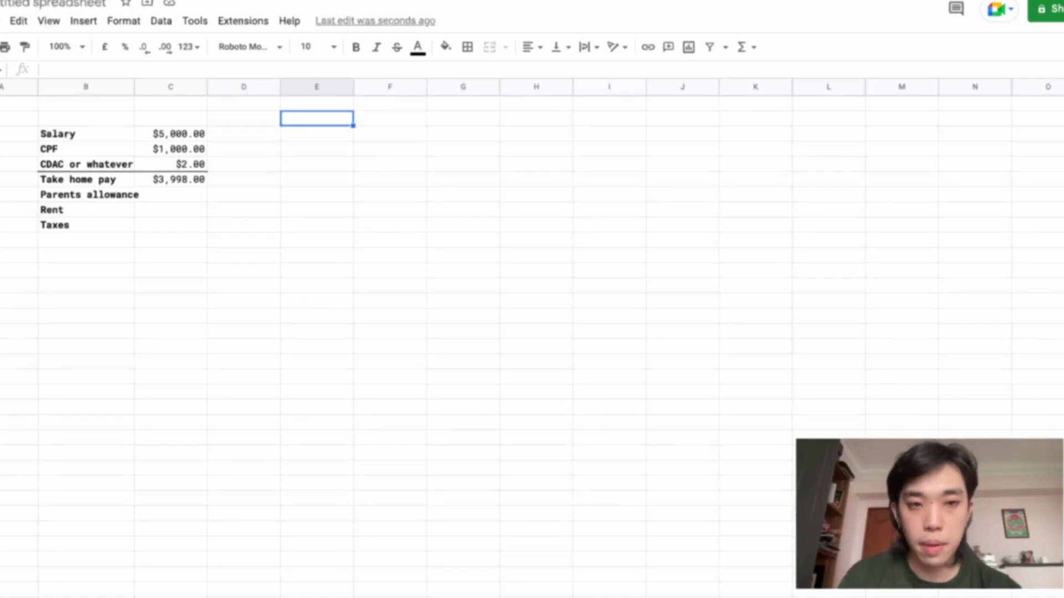
text(Aim for a year)
key(Return)
Enter 3000 in E9 on the Taxes row, under the "Aim for a year" heading
key(Down)
key(Down)
key(Down)
click(317, 224)
text(3000)
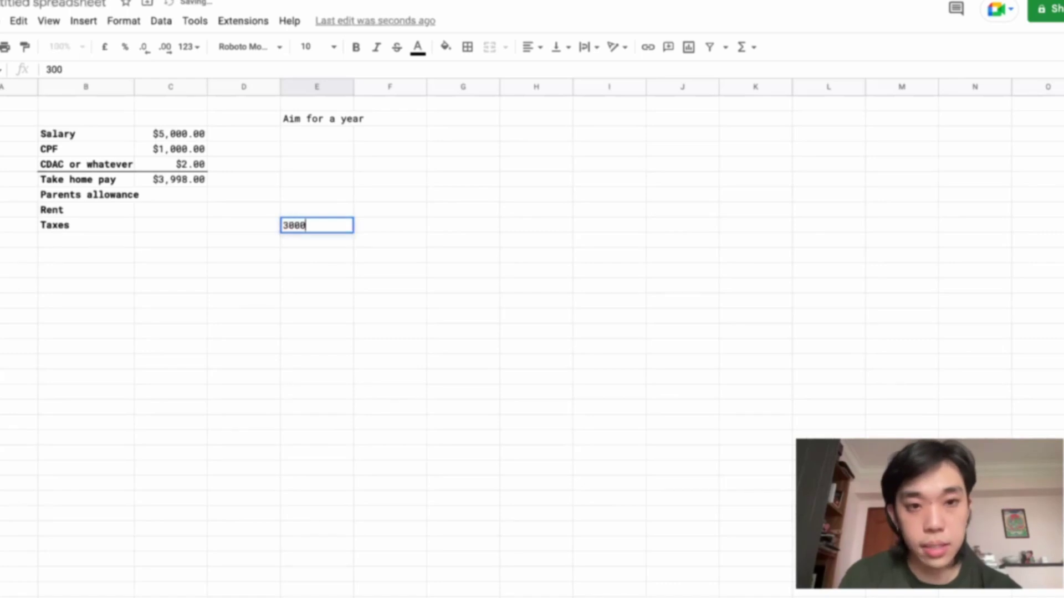
key(Return)
Calculate the monthly taxes in C9 with the formula =E9/12
key(Up)
key(Left)
key(Left)
text(=E8/12)
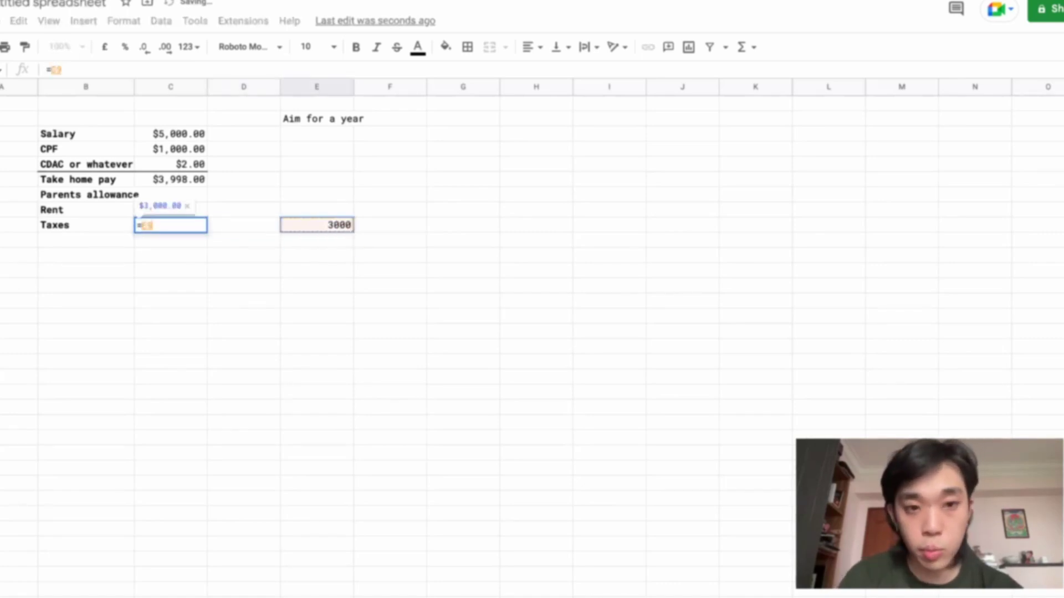
key(Return)
key(Up)
key(Up)
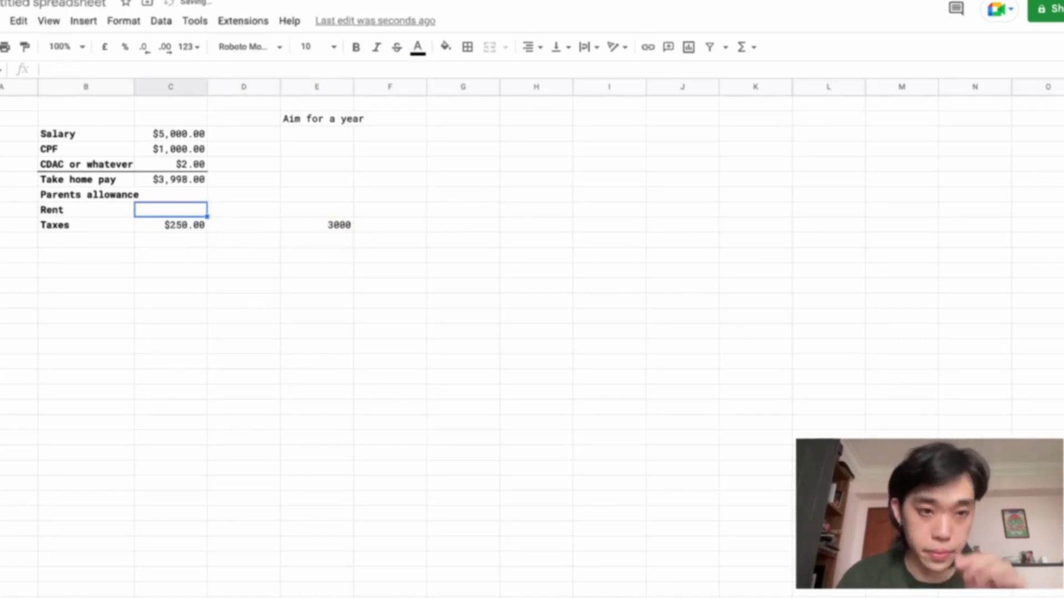
key(Up)
key(Down)
key(Down)
key(Right)
key(Right)
key(Right)
key(Left)
key(Left)
key(Left)
key(Up)
key(Up)
key(Down)
key(Down)
key(Left)
key(Up)
key(Up)
key(Right)
key(Down)
key(Down)
key(Down)
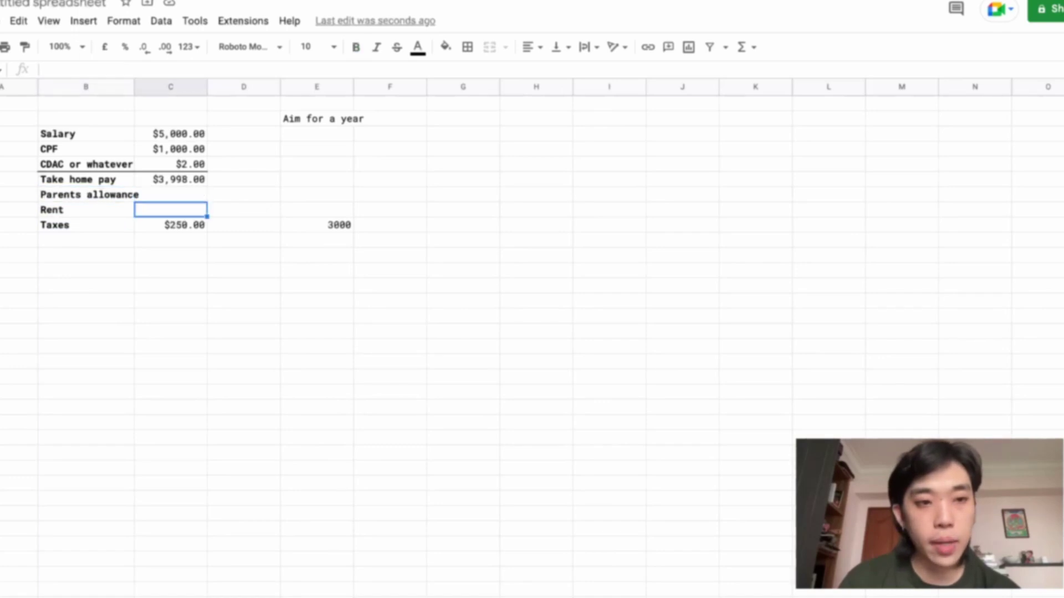
key(Left)
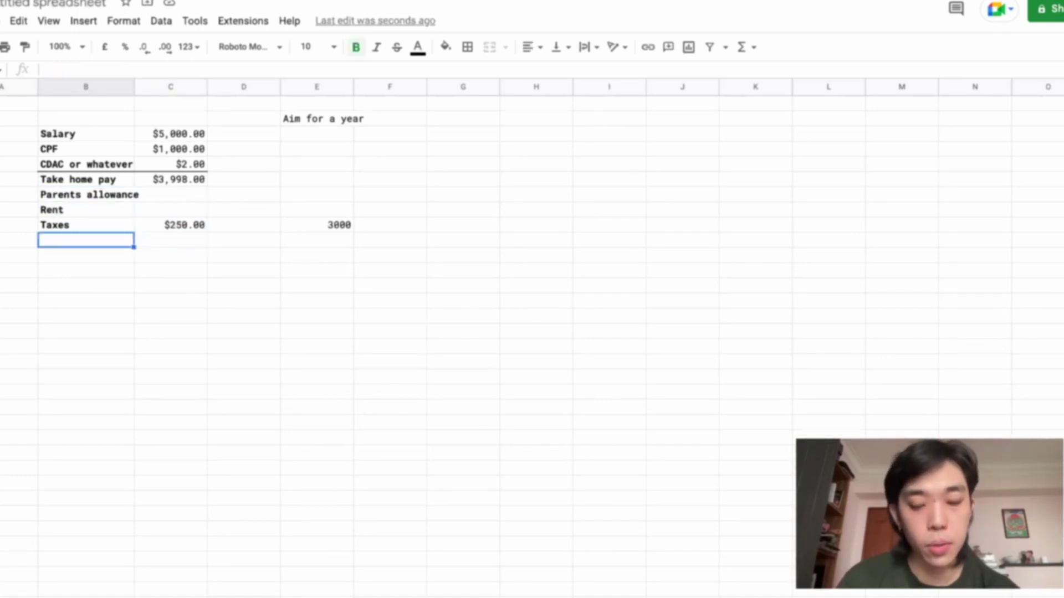
key(Up)
key(Up)
key(Up)
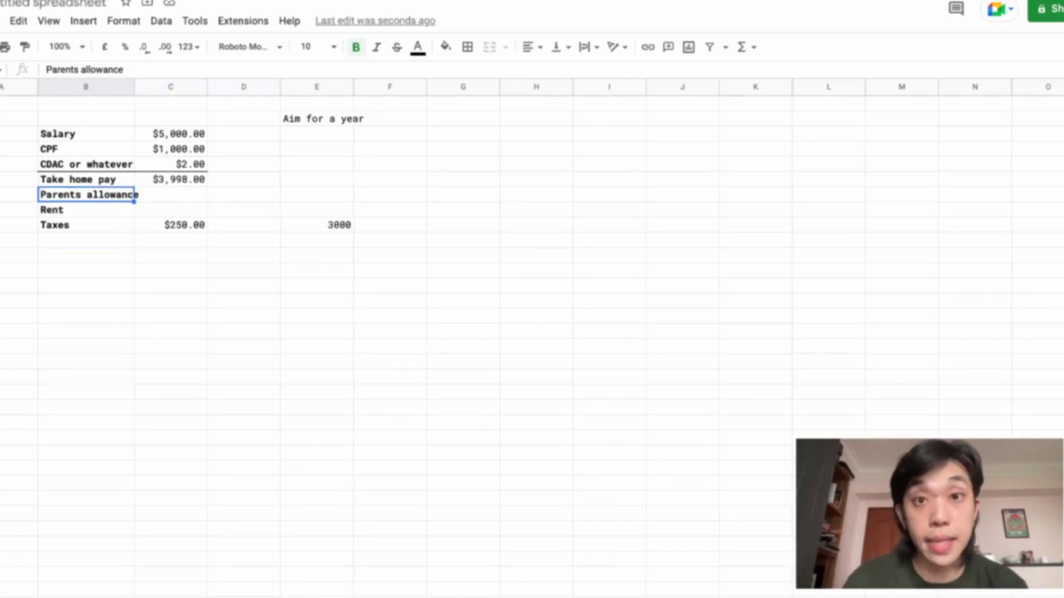
key(shift+Down)
key(shift+Down)
key(Down)
key(Down)
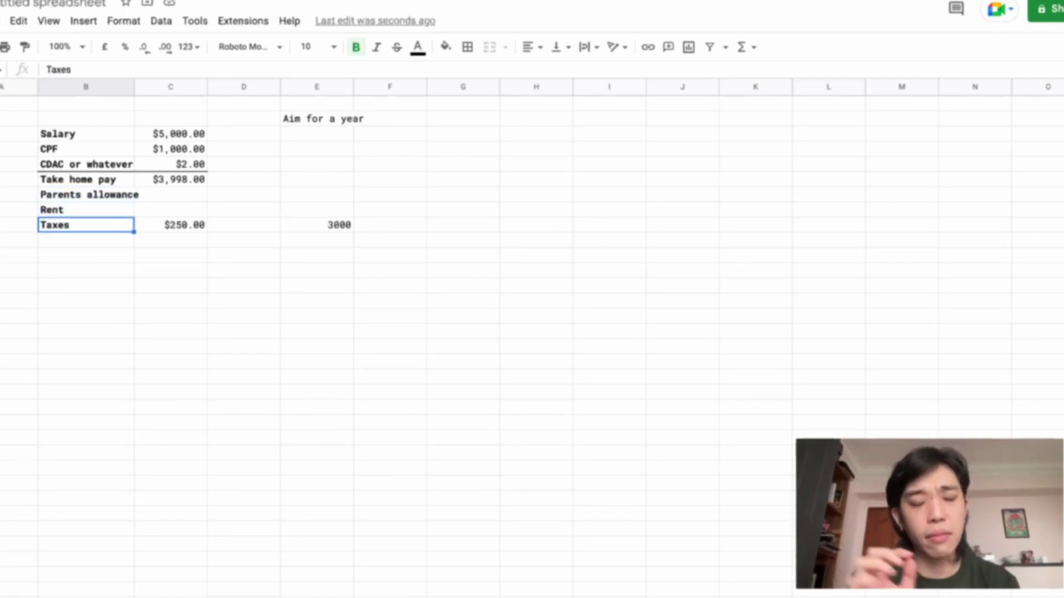
Add the expense labels "iCloud", "Gym", "Spotify", "Netflix" and "Transport" in B10:B14 below Taxes
key(Down)
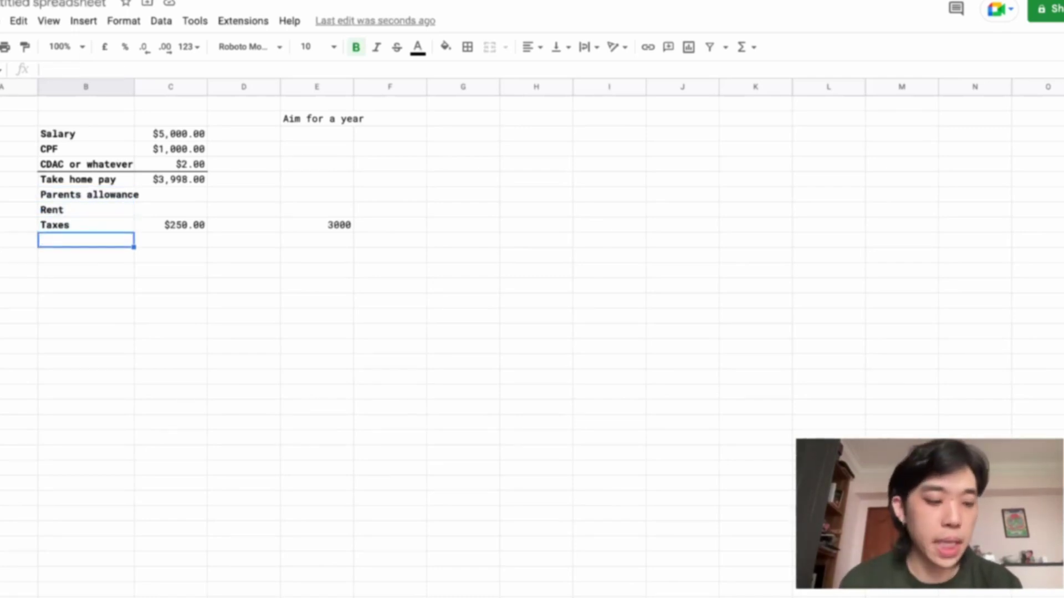
text(iCloud)
key(Return)
text(Gym)
key(Return)
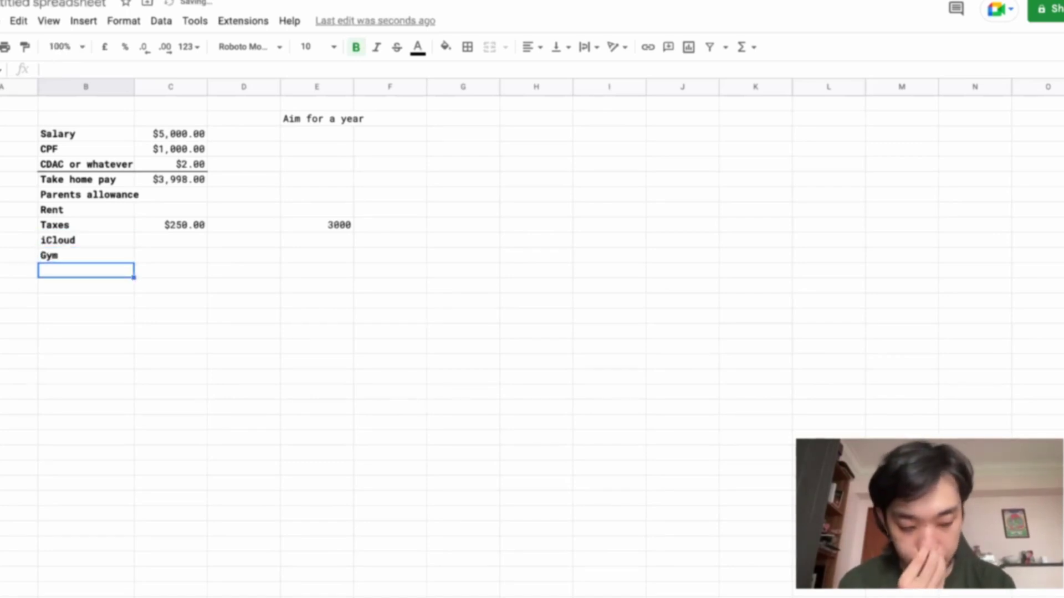
text(Spotify)
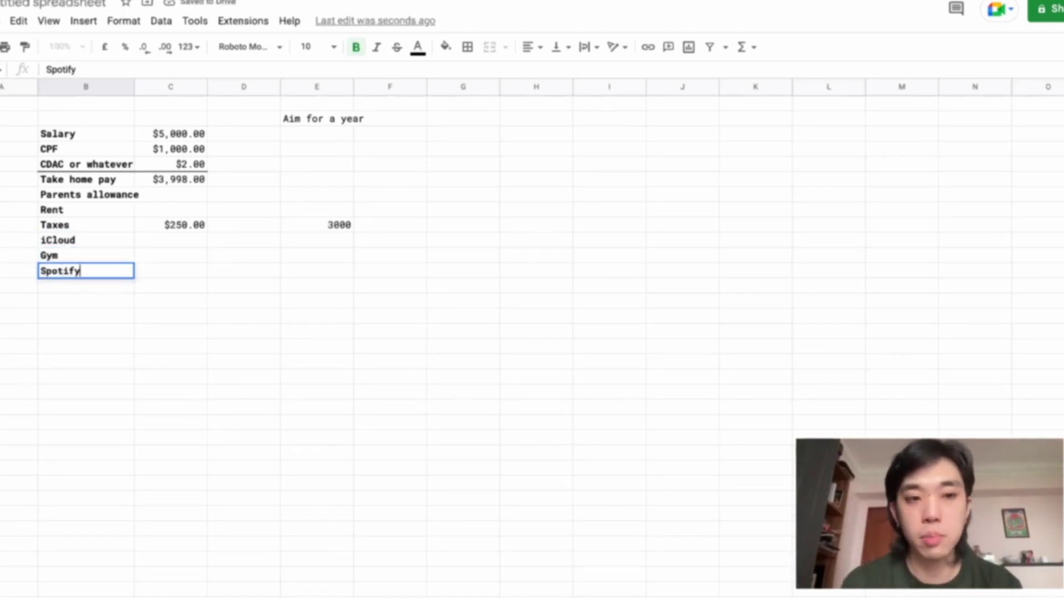
key(Return)
text(Nefl)
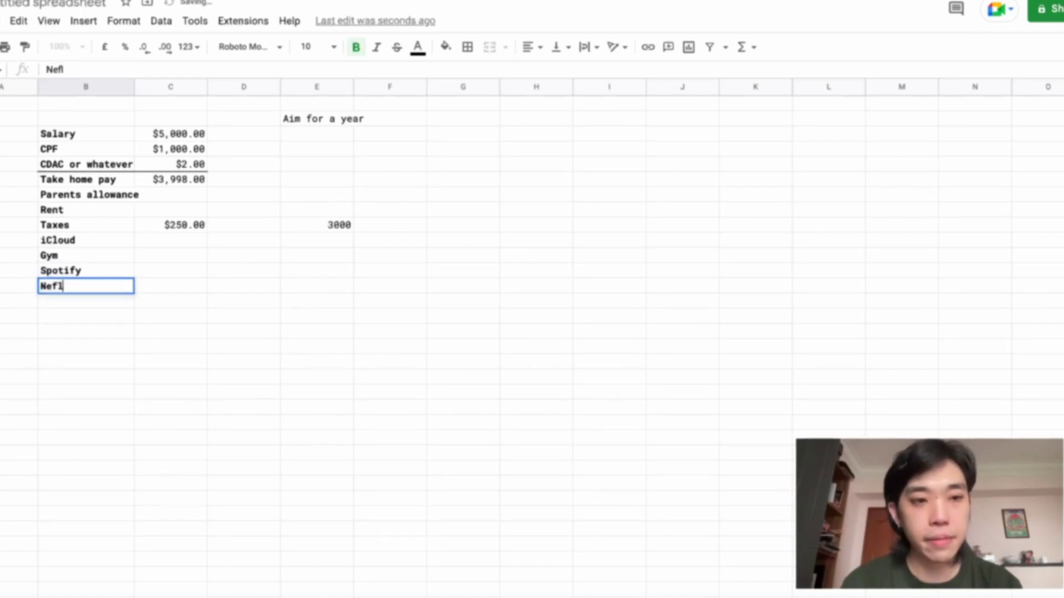
text(flix)
key(Return)
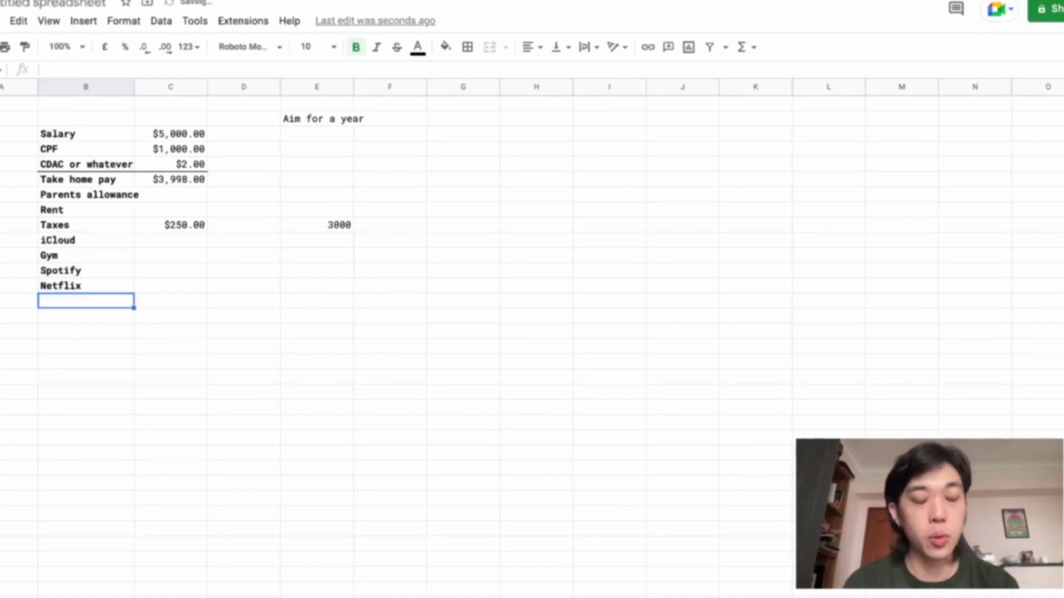
key(Return)
text(Transport)
key(Return)
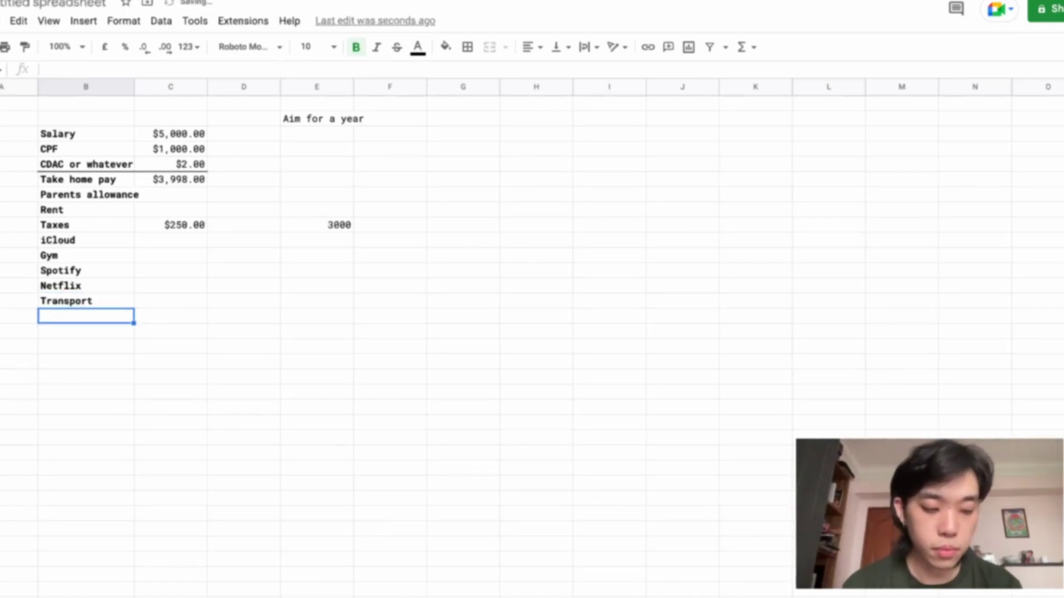
Enter 500 for Parents allowance in C7 and 0 for Rent in C8
key(Up)
key(Up)
key(Up)
key(Up)
key(Up)
key(Up)
key(Up)
key(Up)
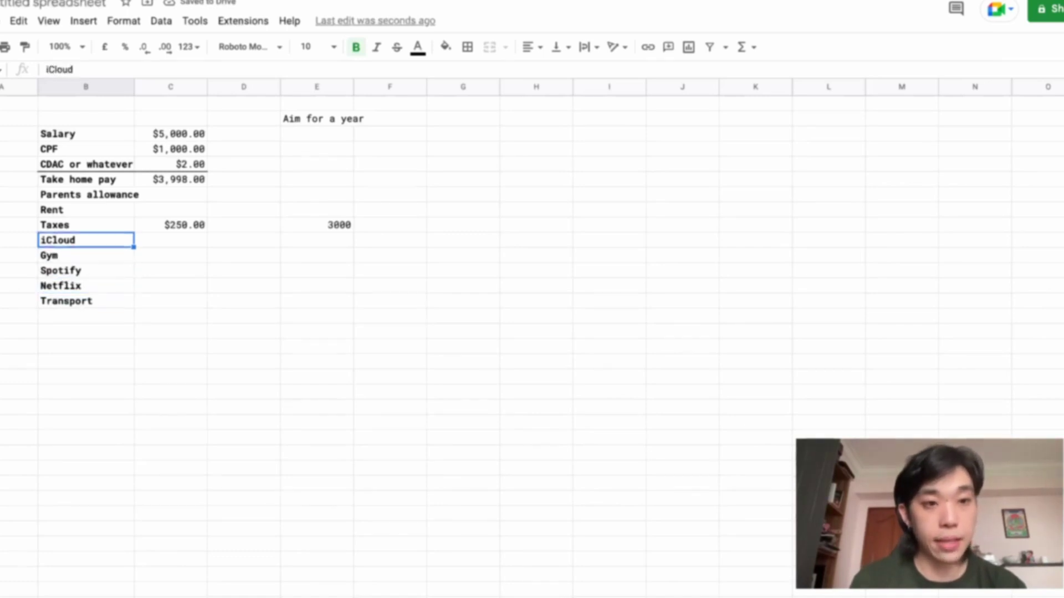
key(Down)
key(Down)
key(Down)
key(Up)
key(Up)
key(Up)
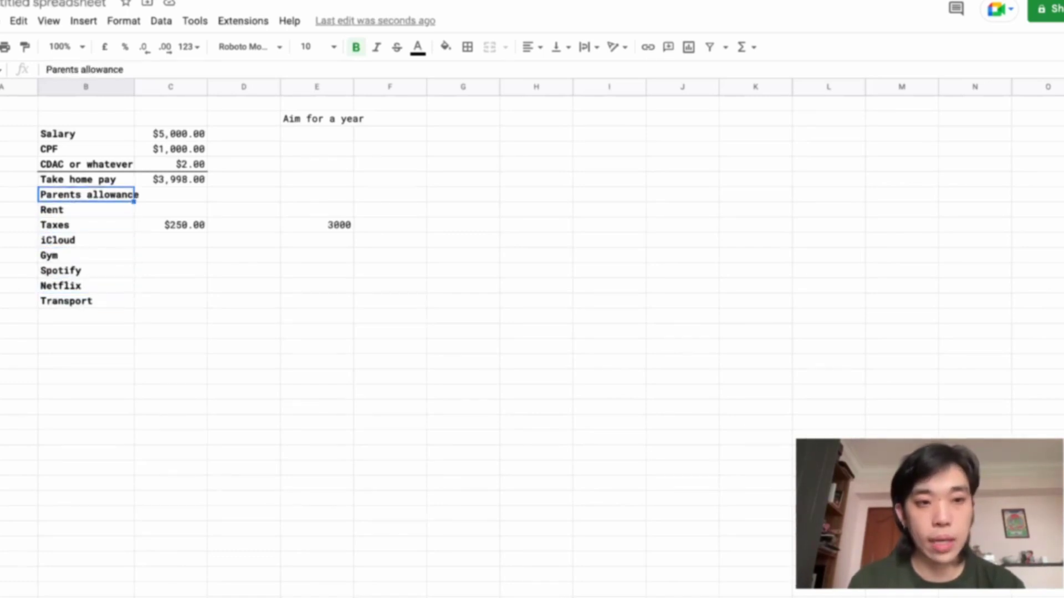
key(Right)
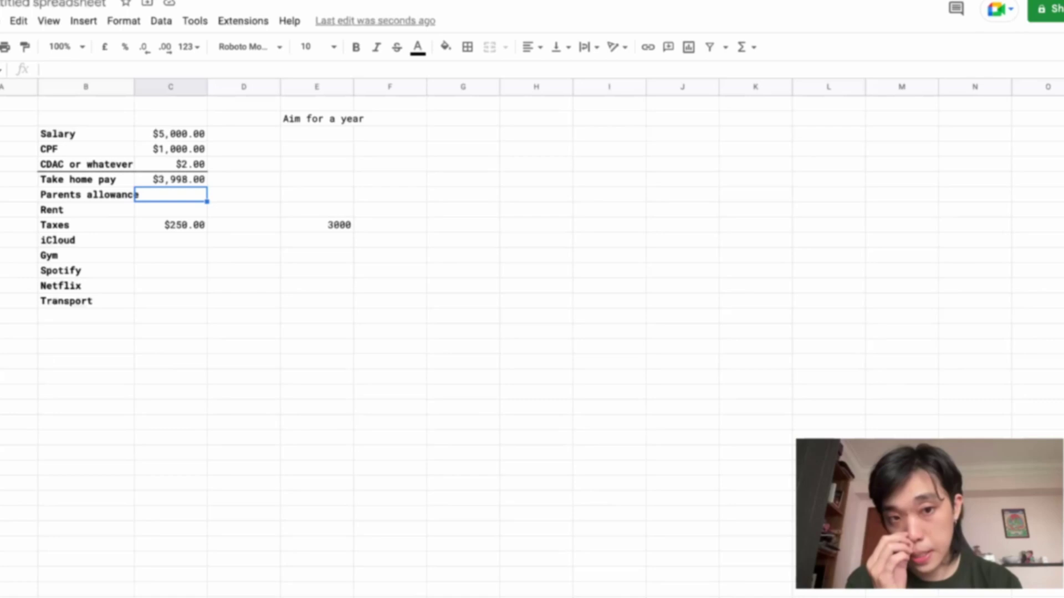
text(500)
key(Return)
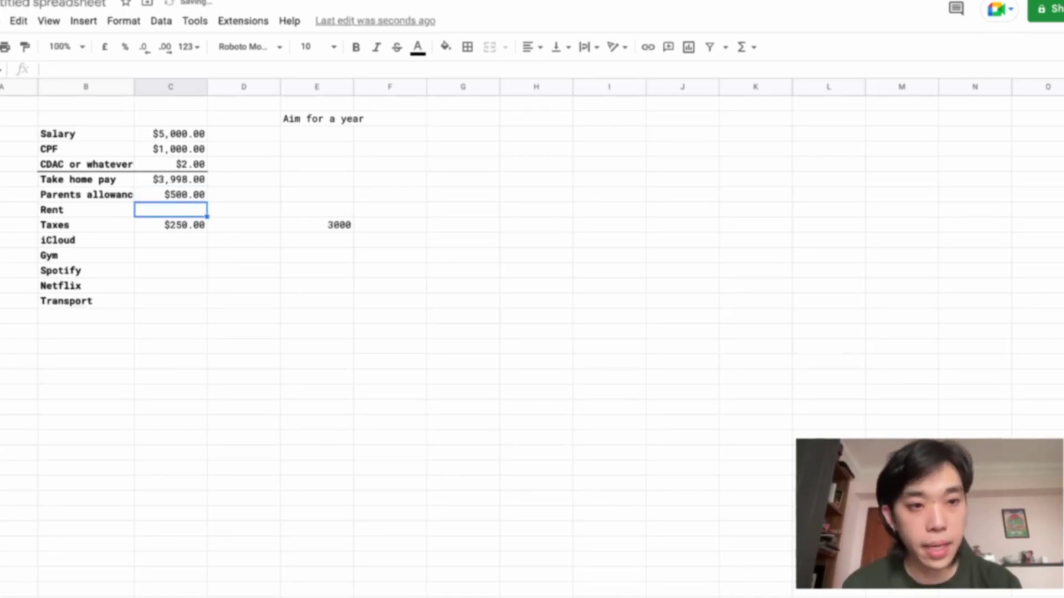
text(0)
key(Return)
key(Down)
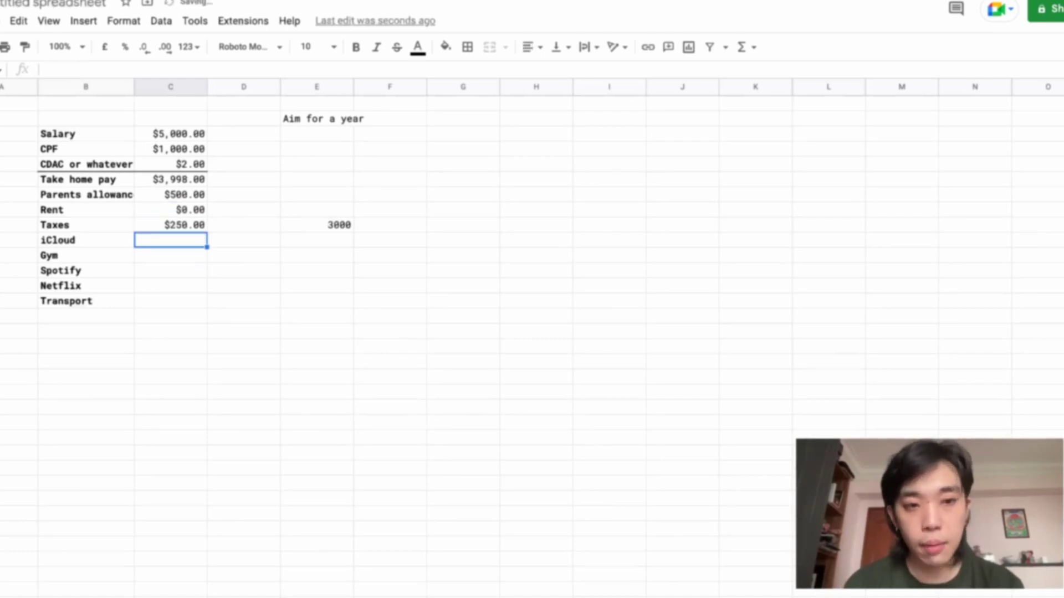
Fill in C10:C14 with 2 for iCloud, 150 for Gym, 0 for Spotify, 0 for Netflix and 80 for Transport
text(2)
key(Return)
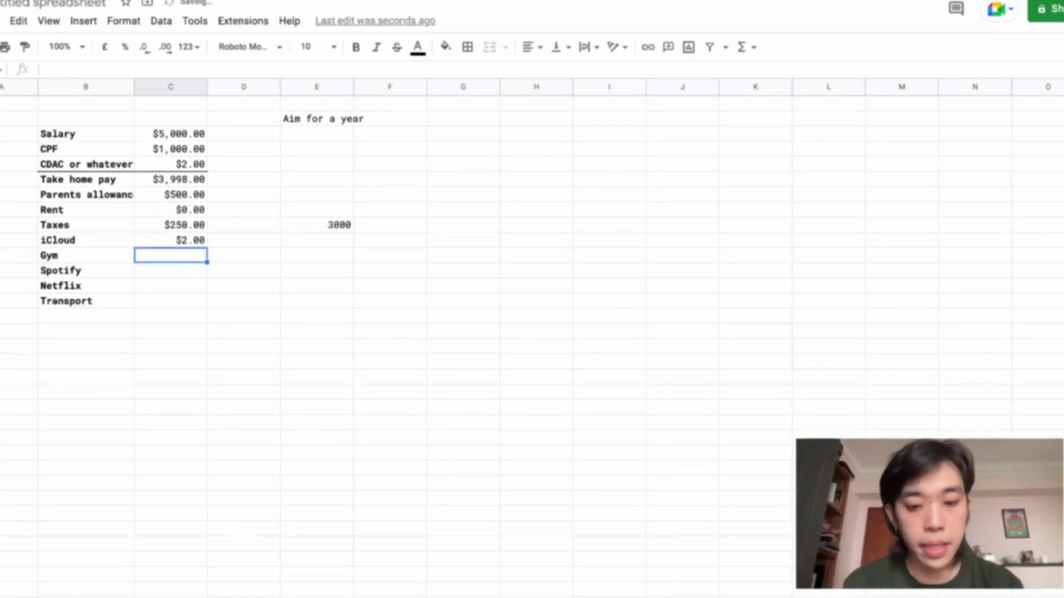
text(150)
key(Return)
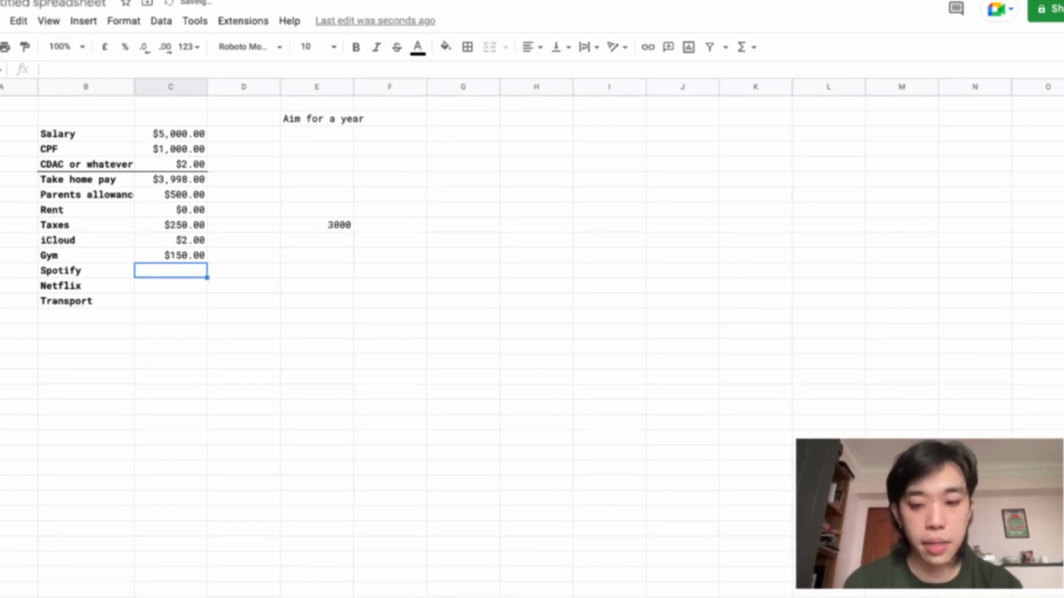
text(0)
key(Return)
text(00)
key(Return)
text(80)
key(Return)
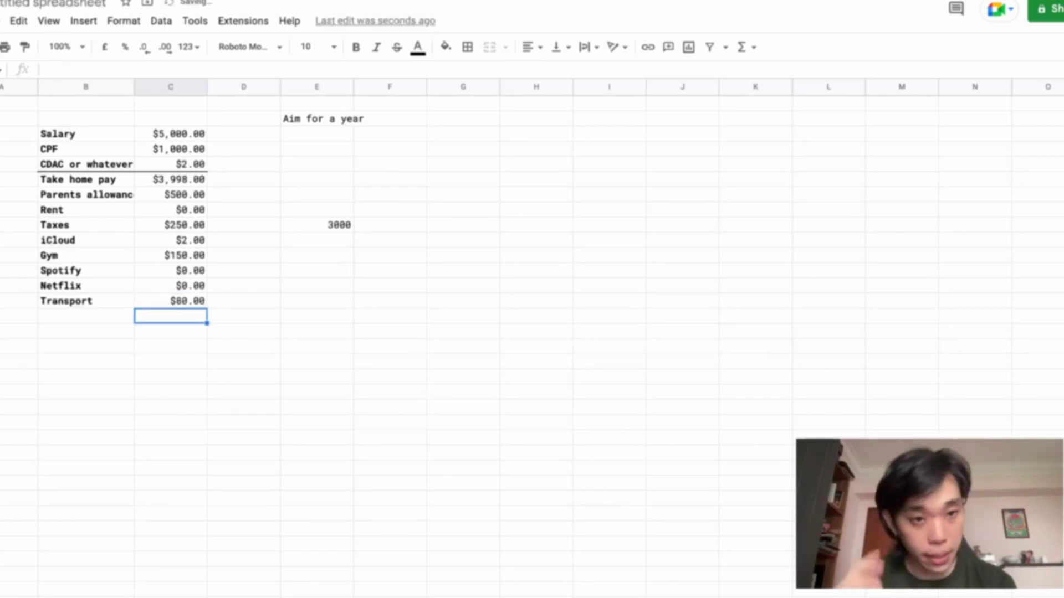
Add a bottom border under the Transport row across B14:C14
key(Up)
key(shift+Left)
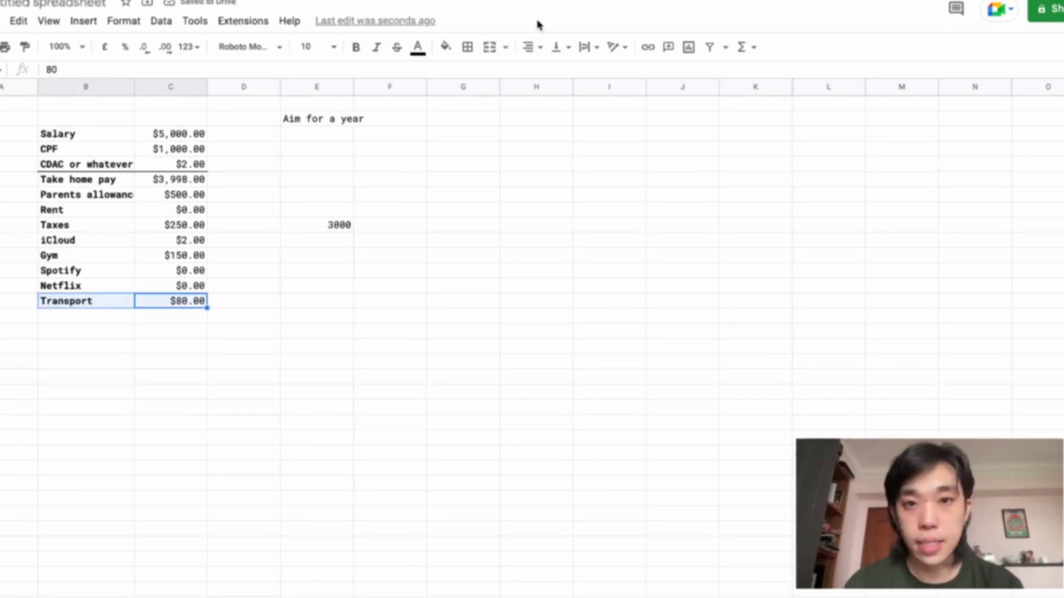
click(471, 47)
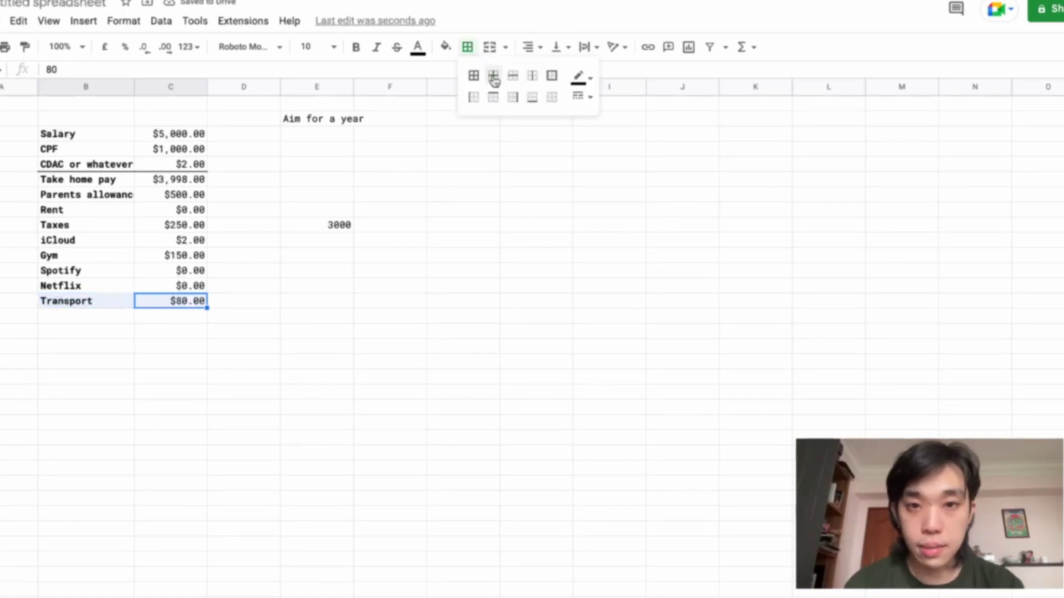
click(532, 98)
Label B15 below Transport "after fixed and subs"
click(90, 323)
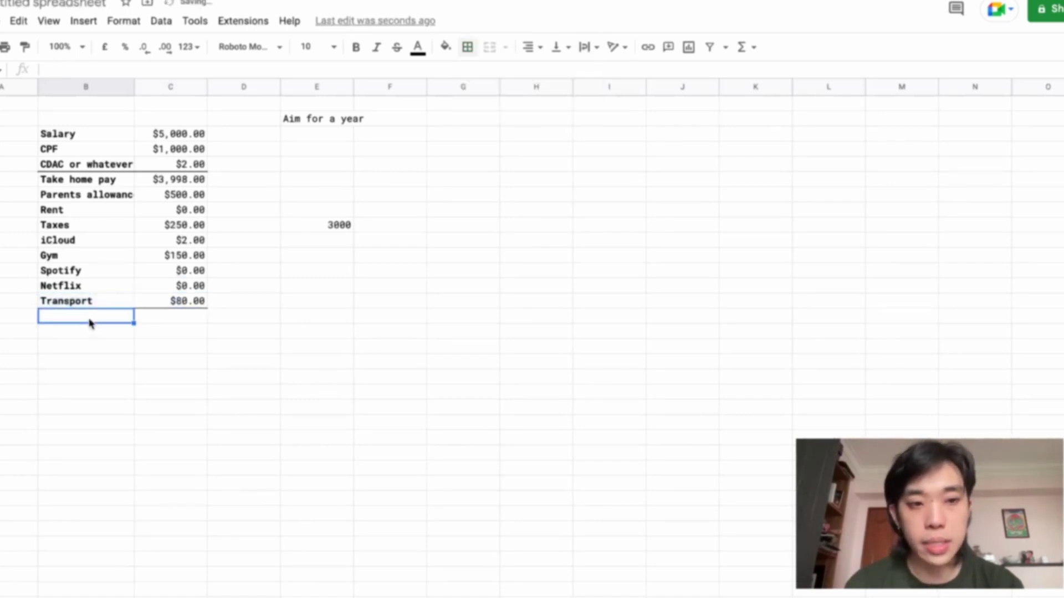
text(after subs)
key(Return)
click(86, 316)
click(67, 69)
text(fixed and subs)
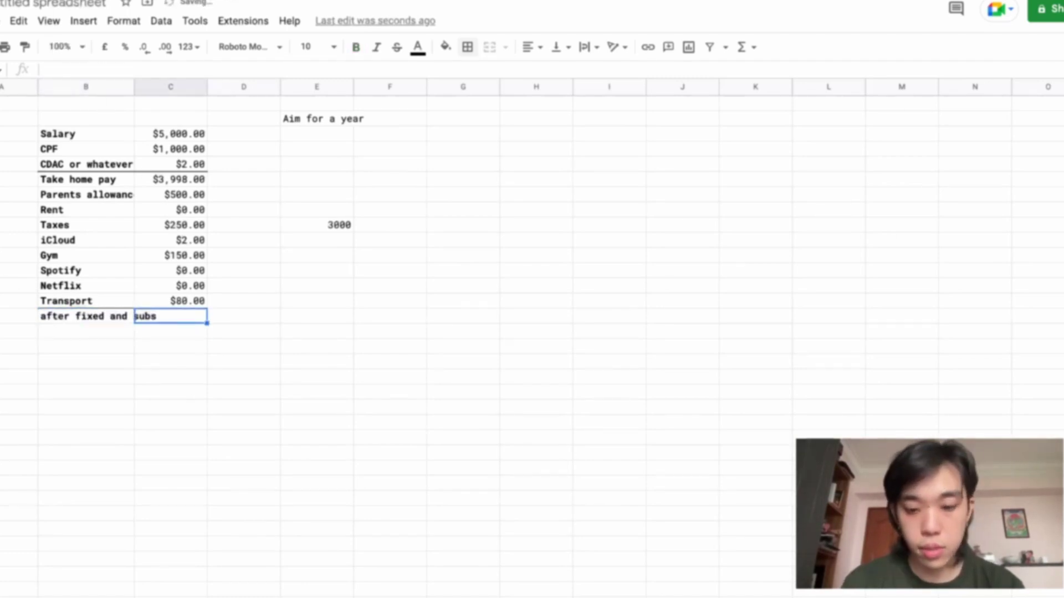
In C15, subtract all the expenses from take-home pay with the formula =C6-sum(C7:C14)
text(=)
key(Up)
key(Up)
key(Up)
key(Up)
key(Up)
key(Up)
key(Up)
key(Up)
key(Up)
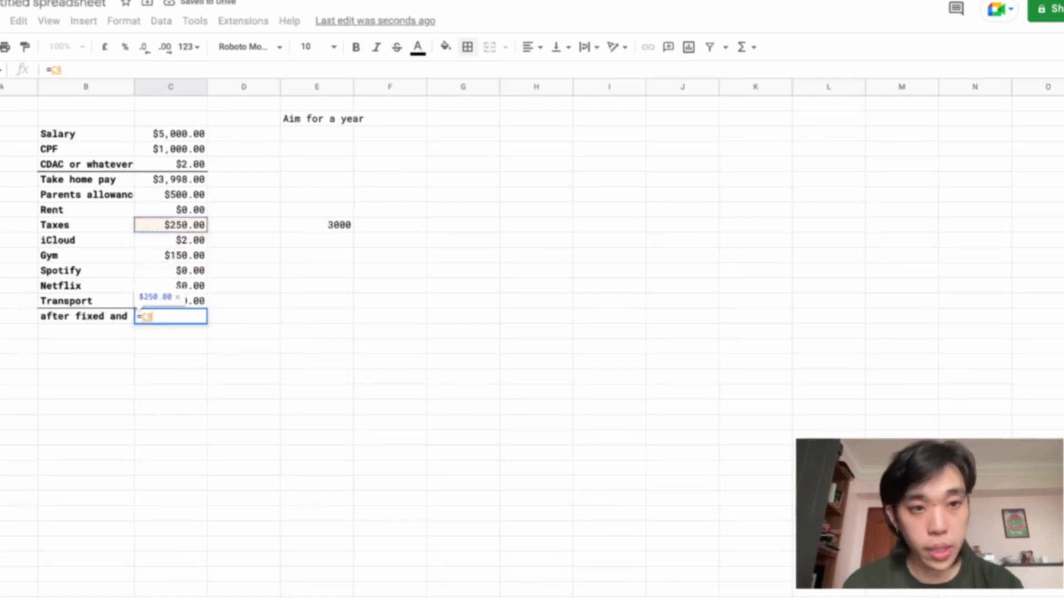
text(-sum()
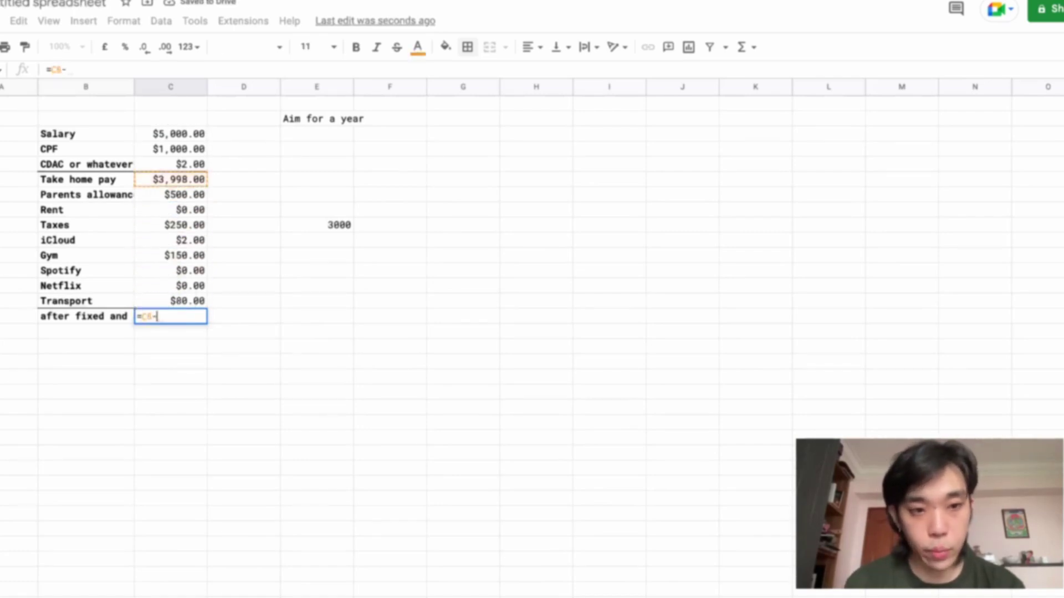
key(Up)
key(shift+Up)
key(shift+Up)
key(shift+Up)
key(shift+Up)
key(shift+Up)
key(shift+Up)
key(shift+Up)
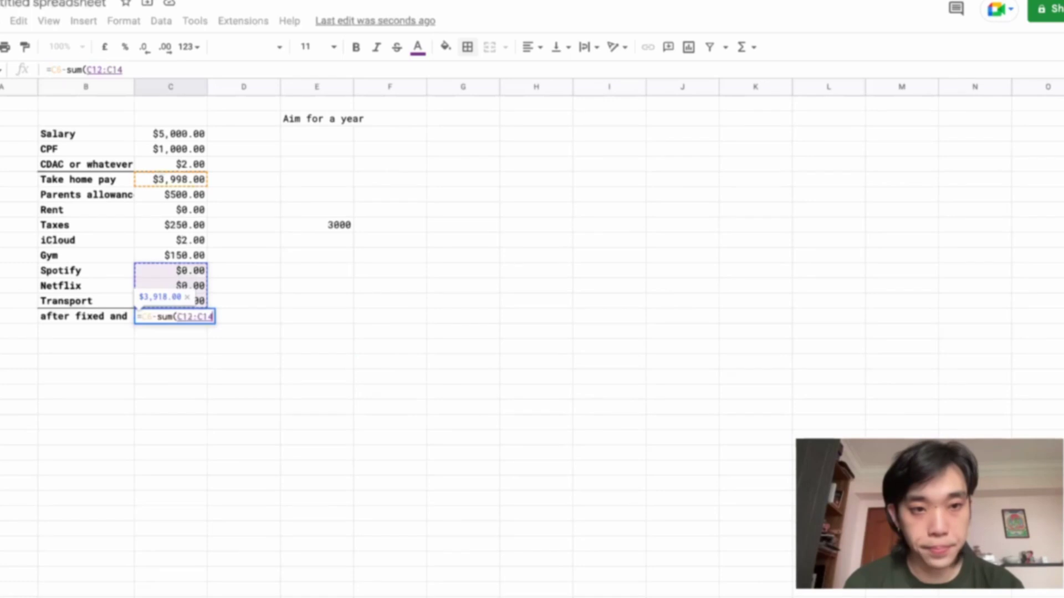
key(Return)
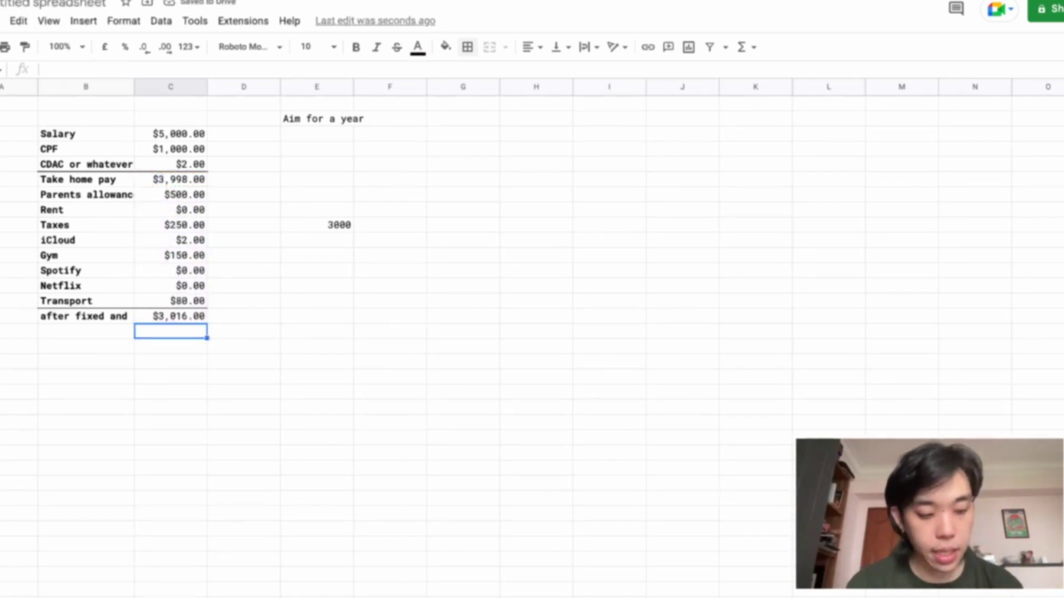
Add the label "Long term investments" in B16
click(86, 331)
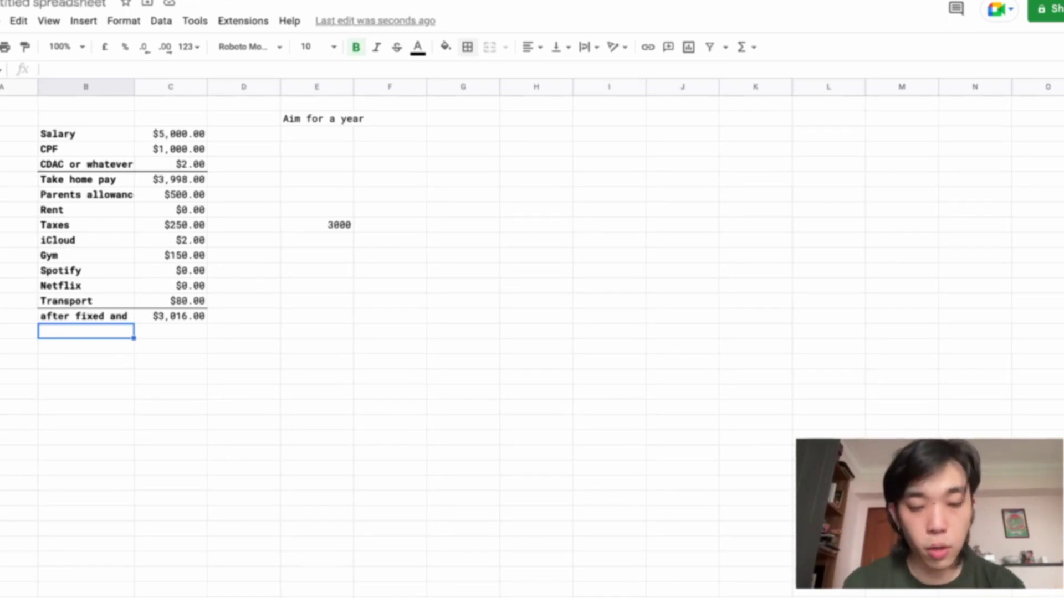
text(Long term investe)
text(ents)
key(Tab)
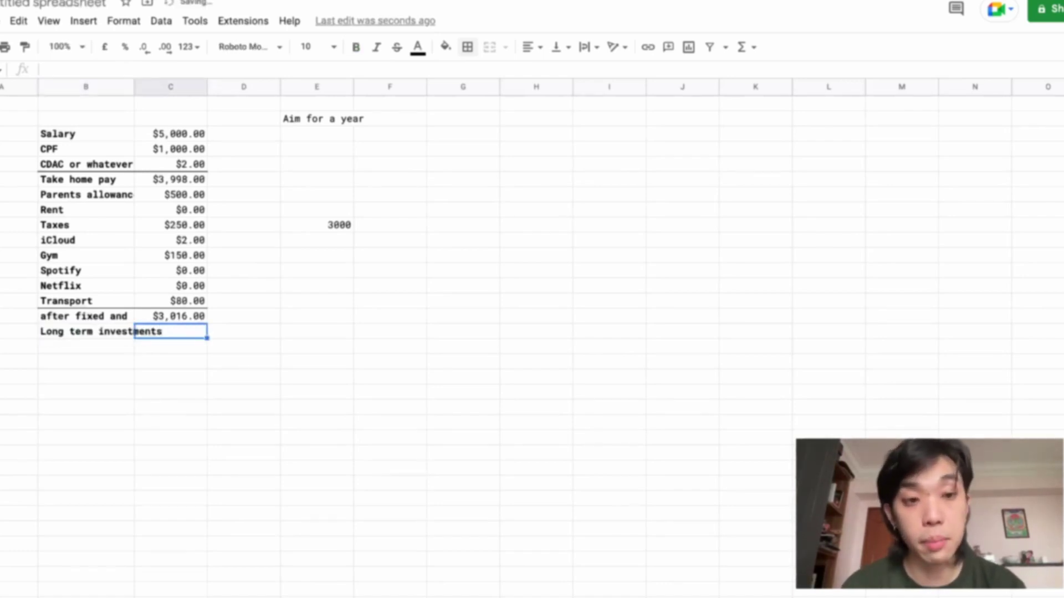
In C16, calculate long term investments as half of take-home pay with the formula =C6*0.5
key(Right)
key(Right)
click(171, 332)
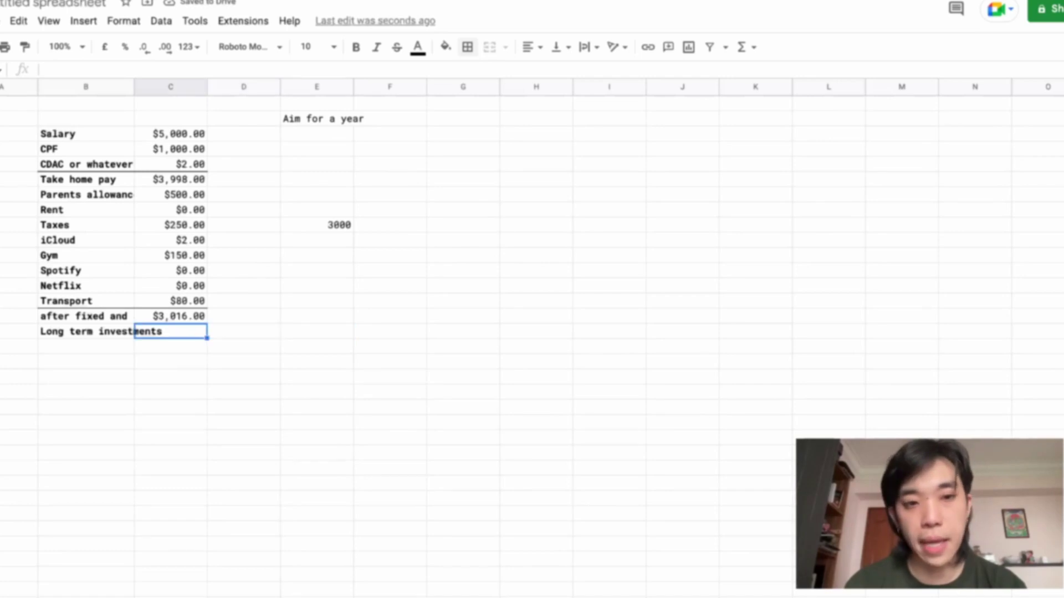
text(=)
key(Up)
key(Up)
key(Up)
key(Up)
key(Up)
key(Up)
key(Up)
key(Up)
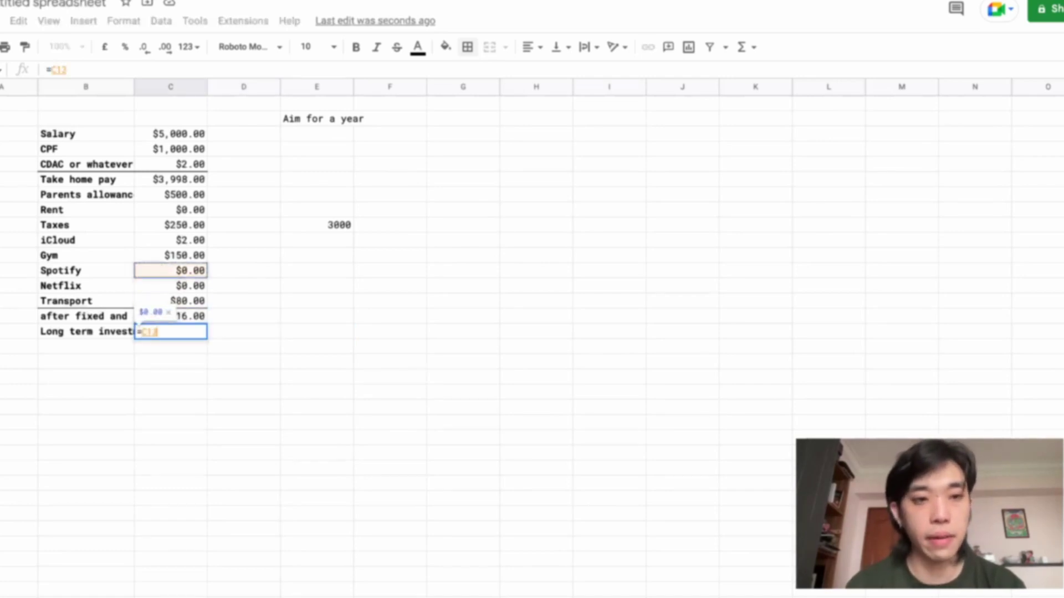
key(Up)
key(Up)
key(Up)
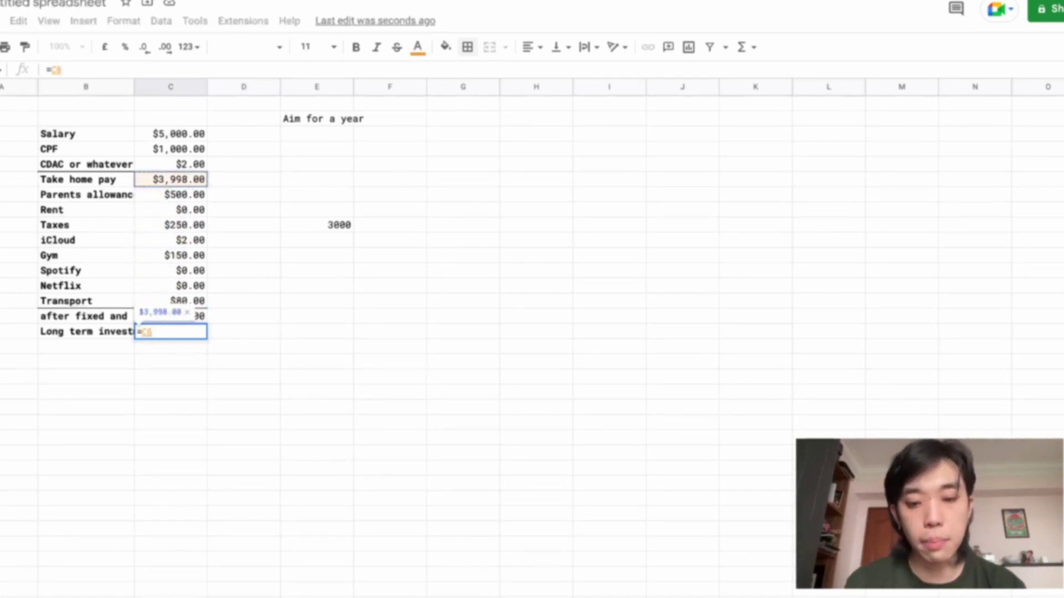
text(/2)
key(Return)
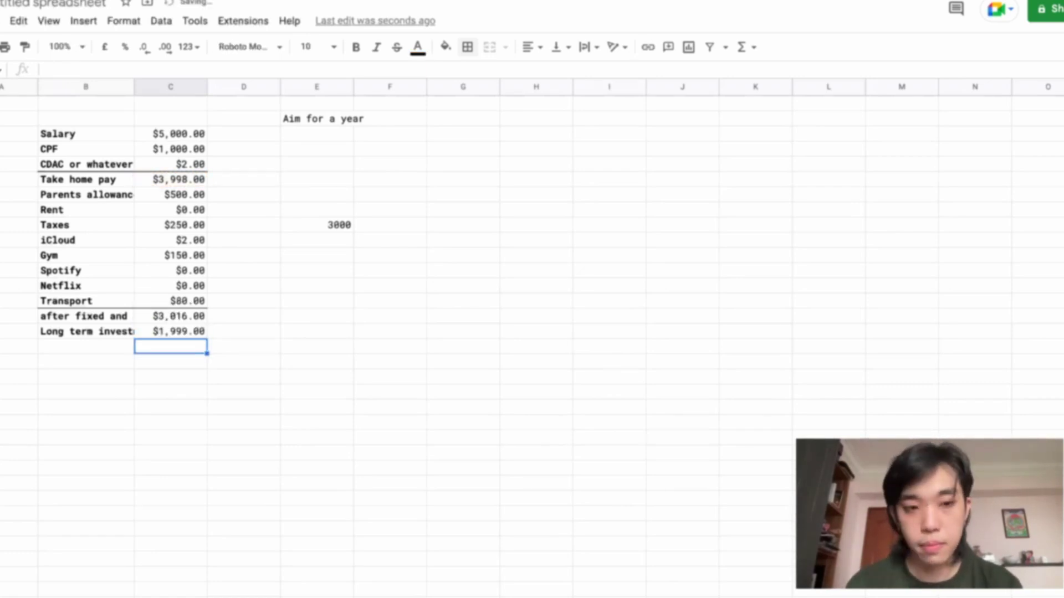
Add a bottom border under the Long term investments row across B16:C16
key(Up)
key(shift+Left)
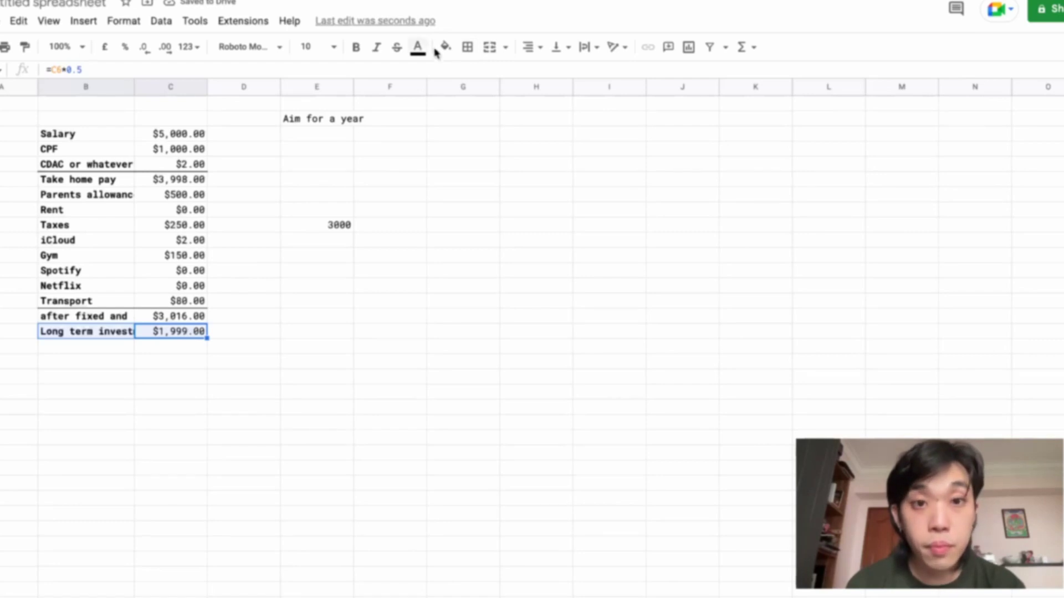
click(467, 49)
click(532, 98)
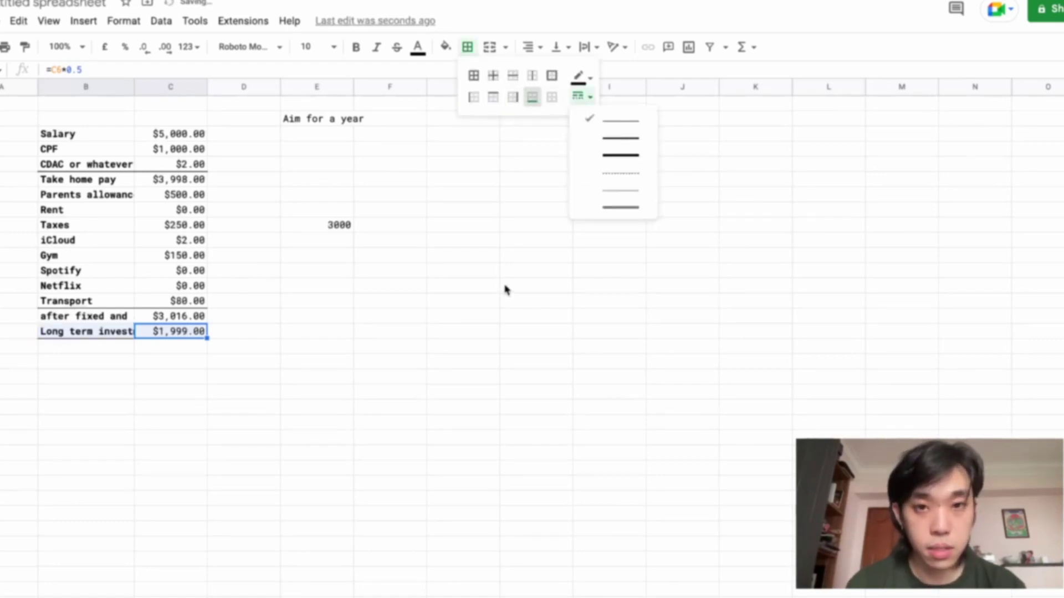
click(272, 332)
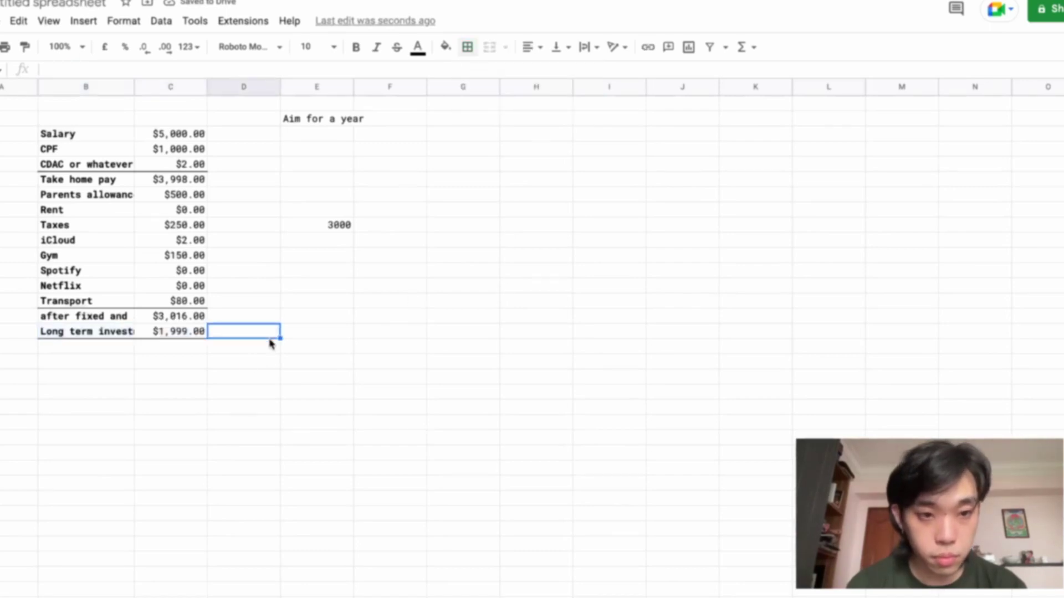
In C17, subtract long term investments from the amount after fixed and subs with the formula =C15-C16
click(201, 352)
text(=C15)
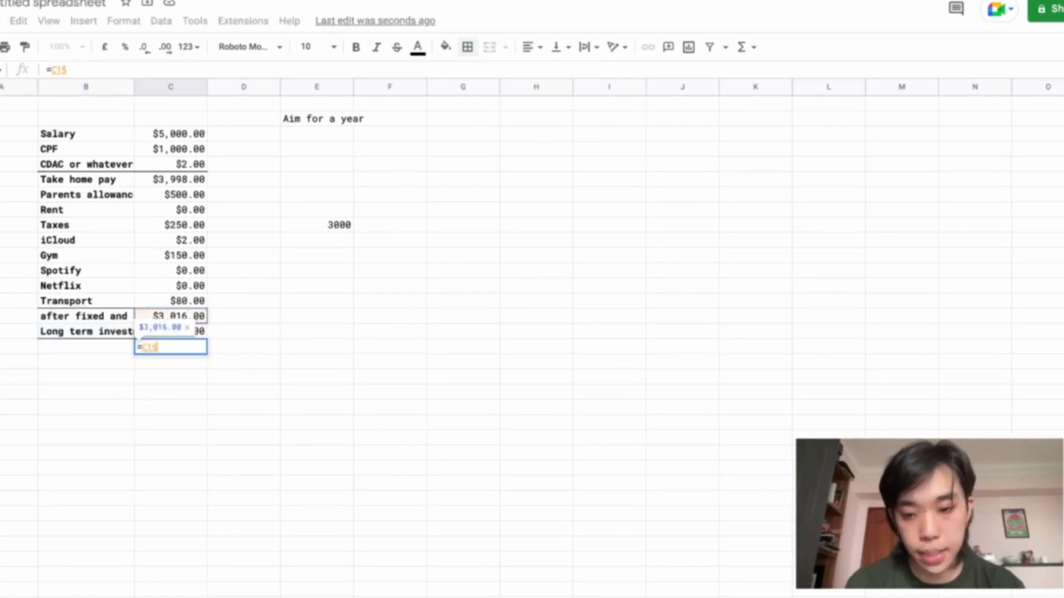
text(-C16)
key(Return)
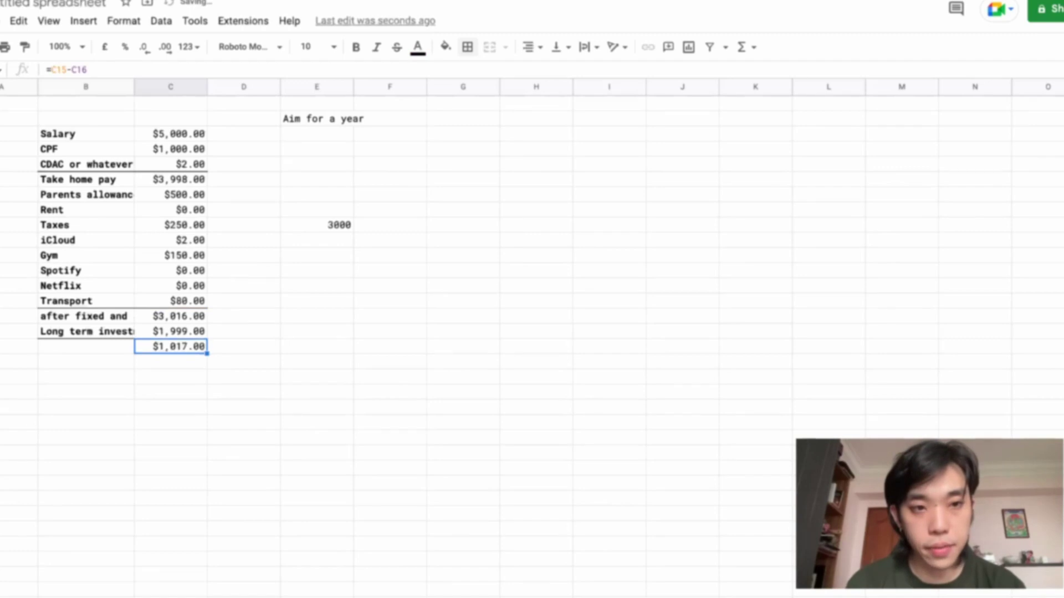
click(170, 187)
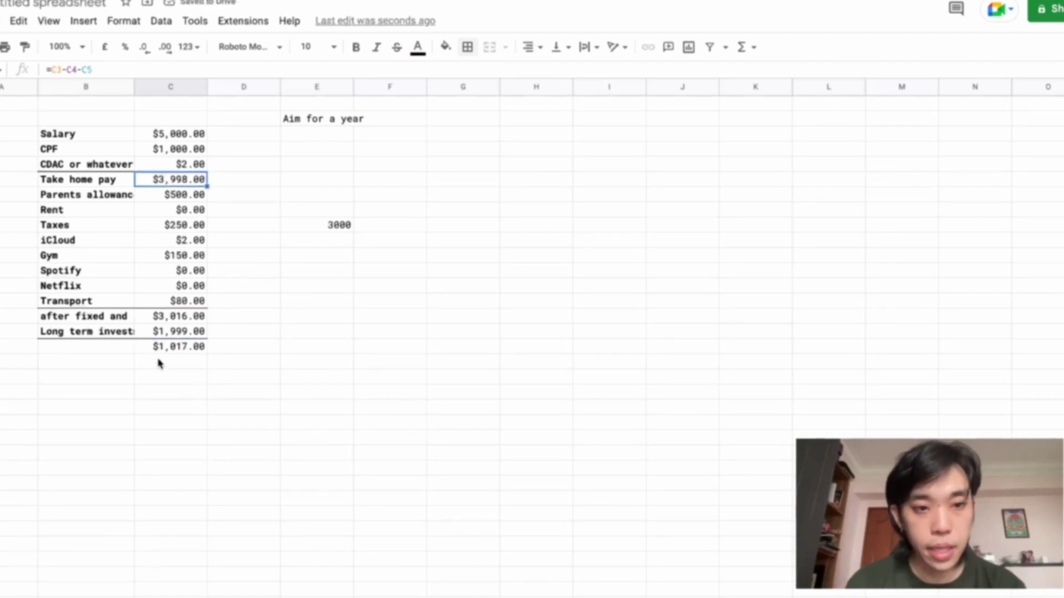
Add the label "food" in B18 with an amount of 500 in C18
click(124, 351)
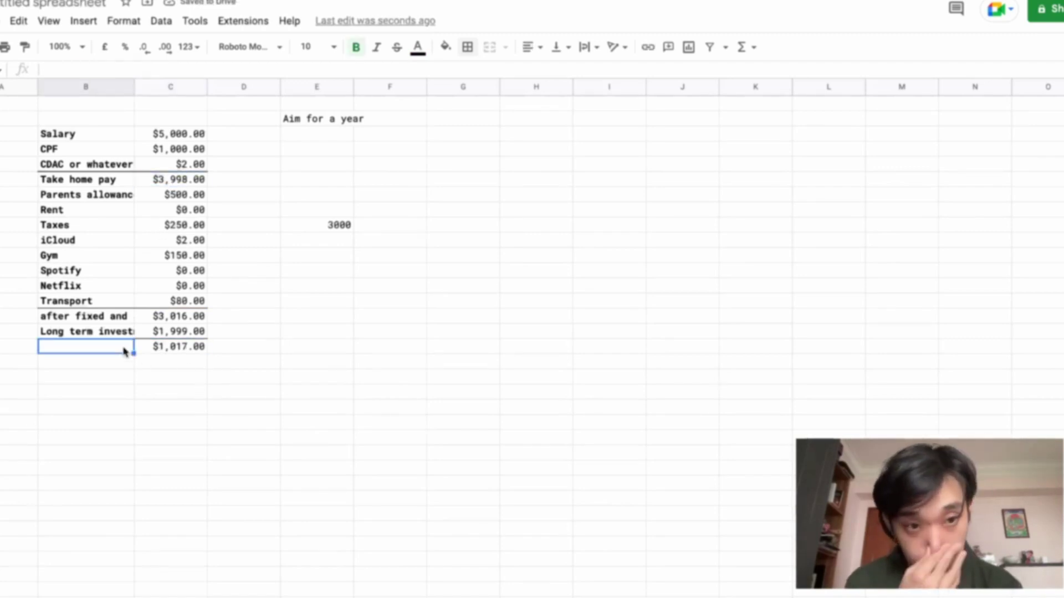
key(Down)
text(food)
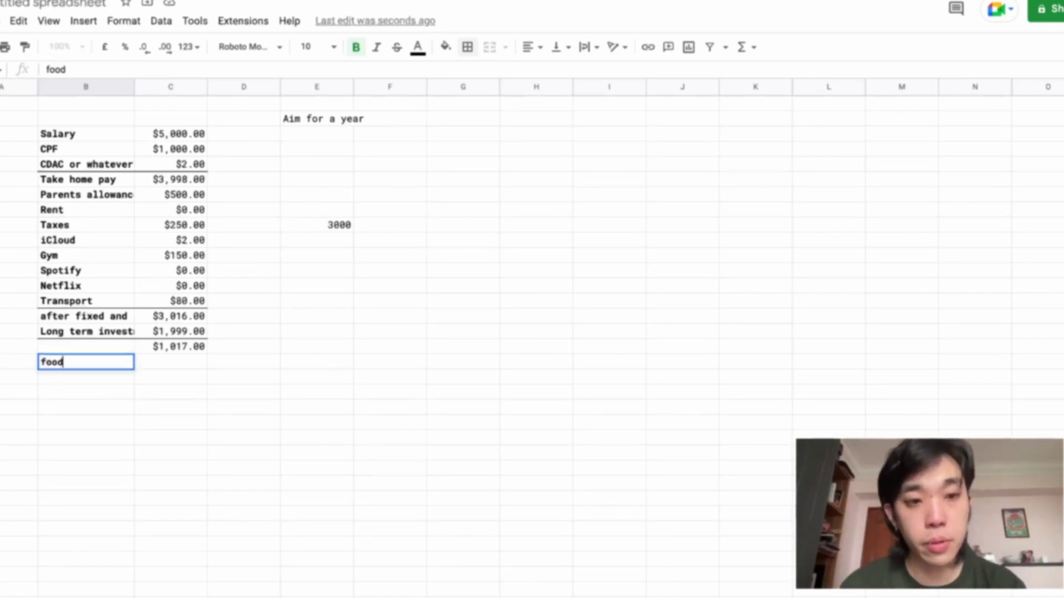
key(Tab)
text(500)
key(Return)
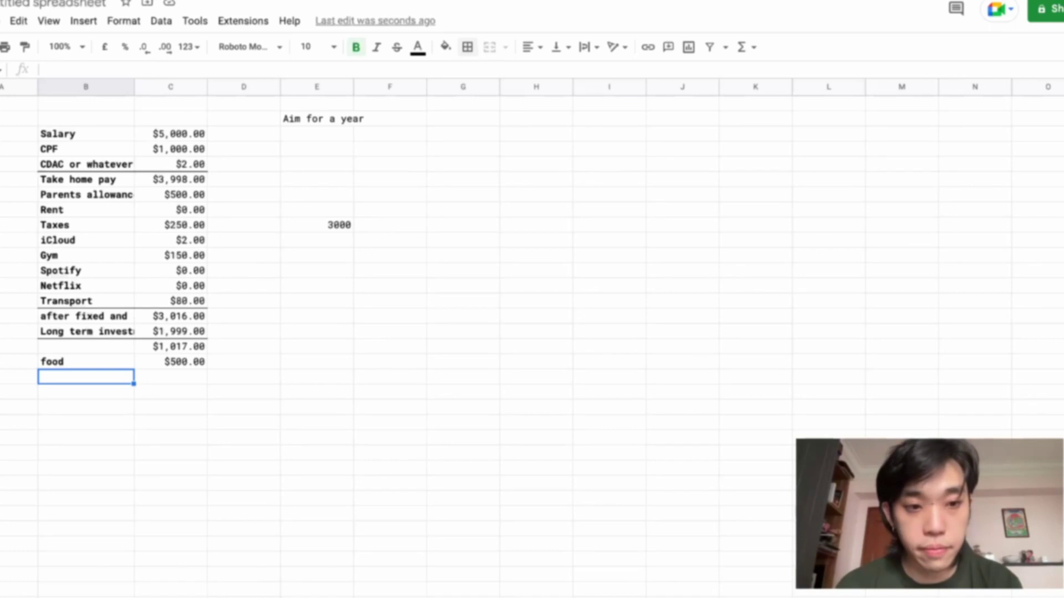
Label B19 below food "free spending"
text(sfree psen)
key(BackSpace)
key(BackSpace)
key(BackSpace)
key(BackSpace)
text(spending)
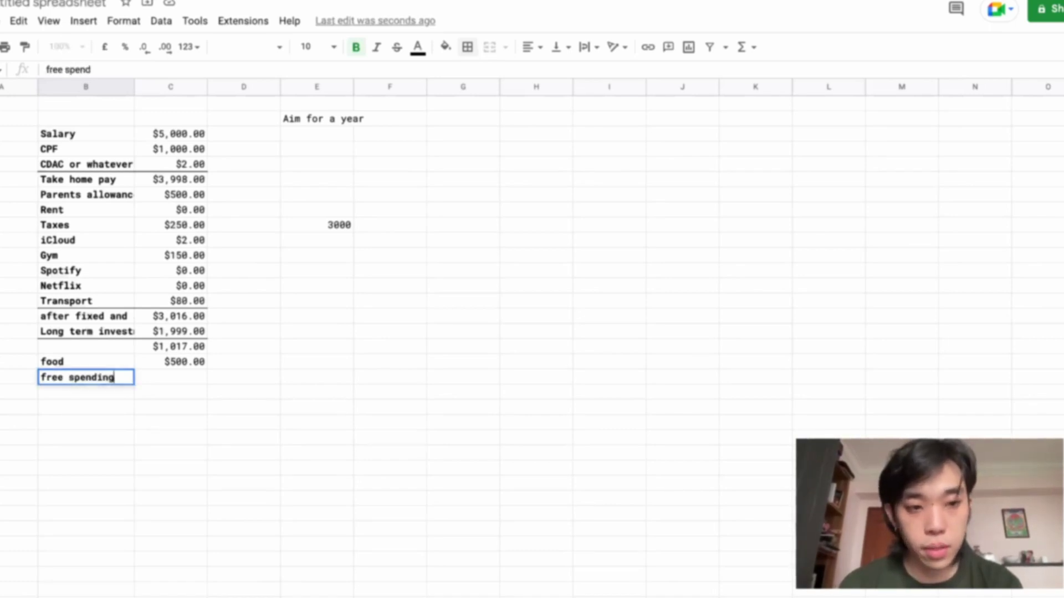
In C19, calculate free spending by subtracting food from the amount left after investments with the formula =C17-C18
key(Tab)
text(=)
key(Up)
key(Up)
text(-)
key(Up)
key(Return)
key(Left)
key(Up)
key(Right)
key(Up)
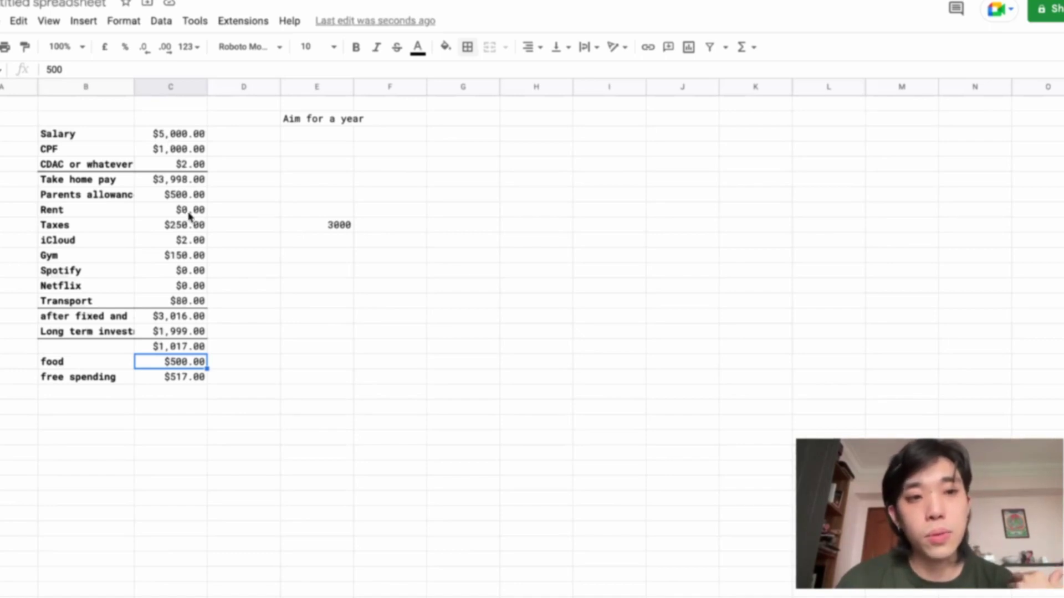
Insert a blank row between the Gym and Spotify rows
click(179, 273)
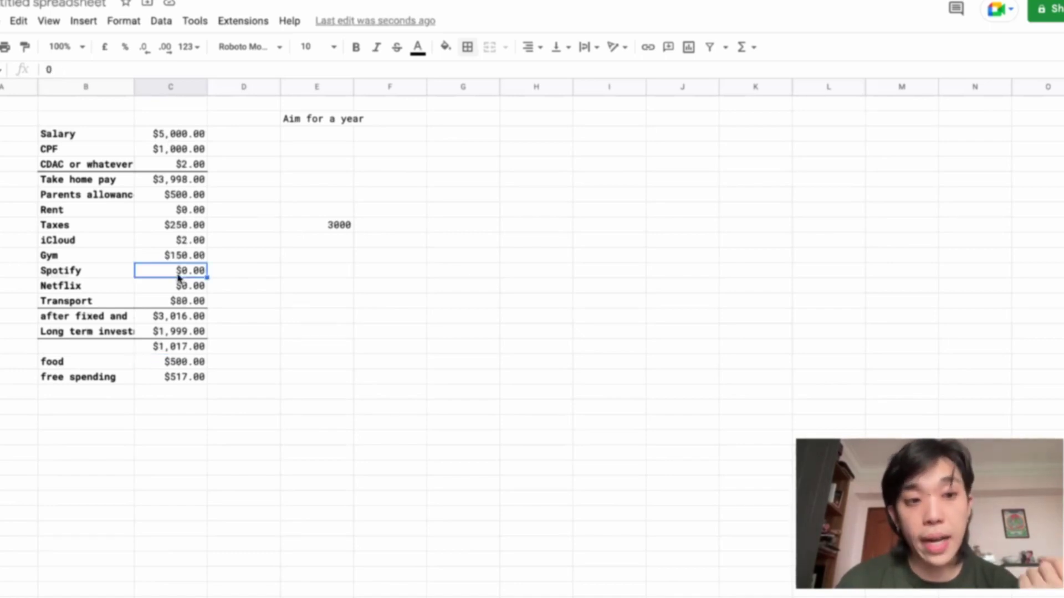
click(2, 270)
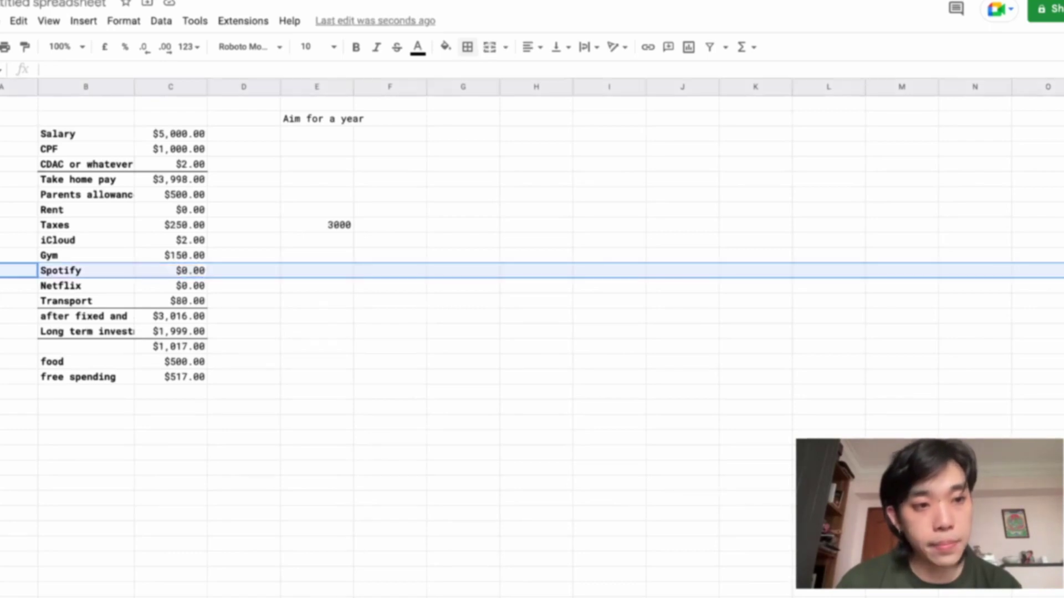
right_click(2, 272)
click(2, 390)
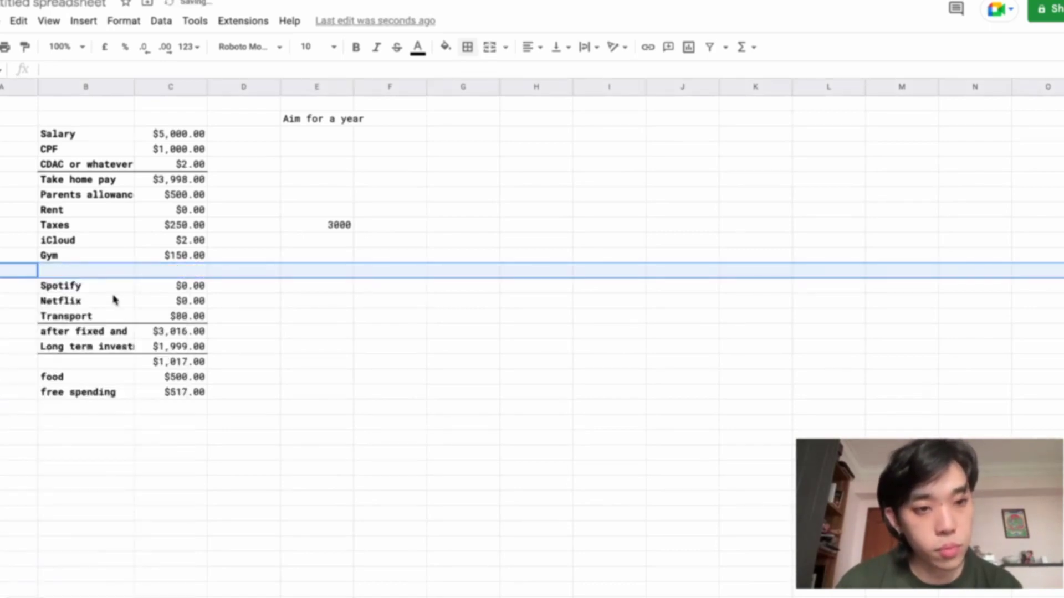
Fill the new row above Spotify with the label "Phone bill" and an amount of 20
click(116, 276)
text(Phone bill)
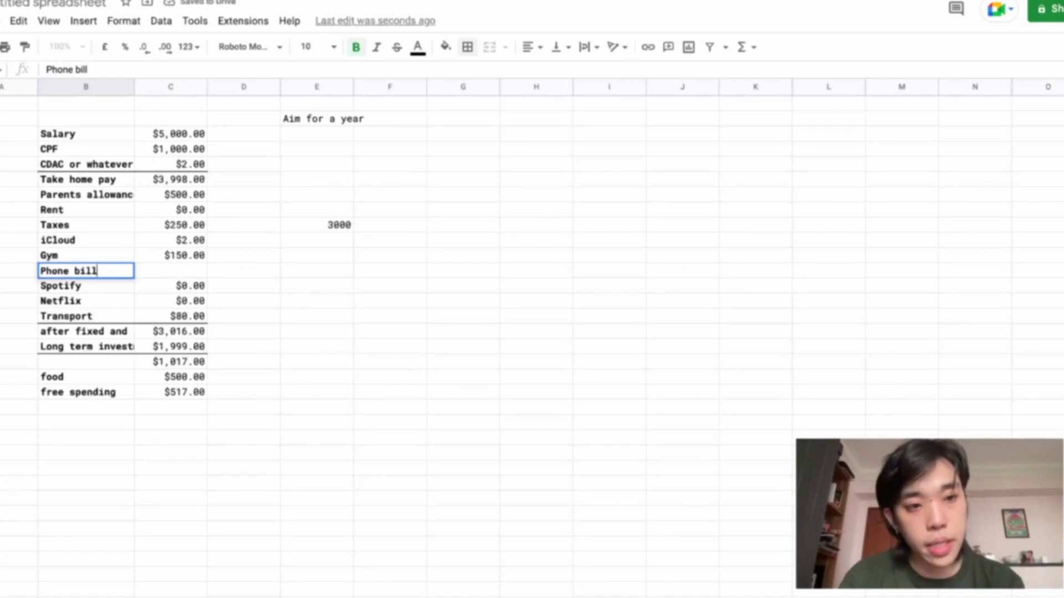
key(Tab)
text(20)
key(Return)
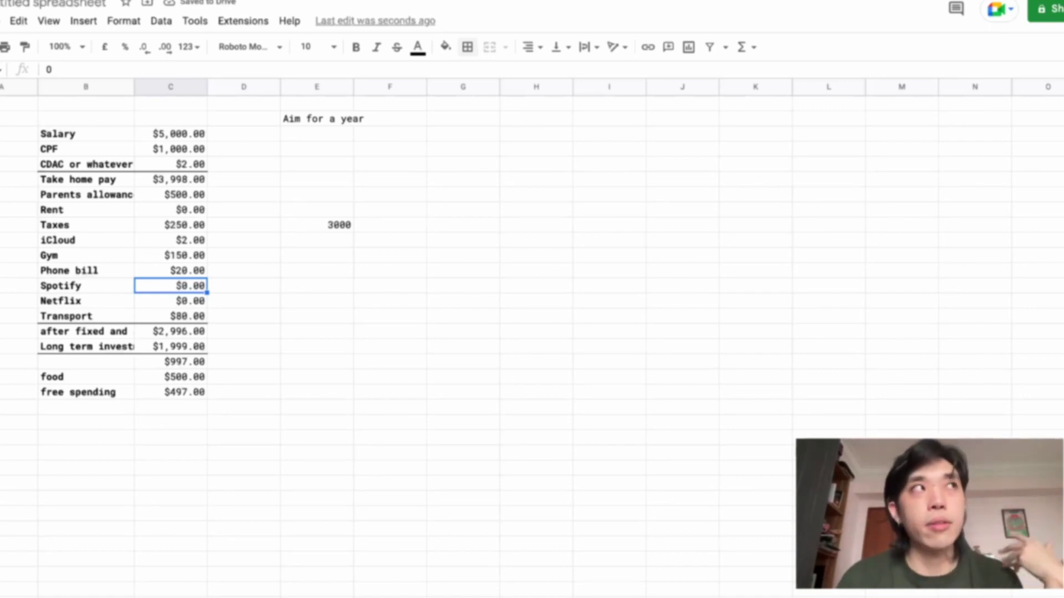
Review the expense amounts in column C between iCloud and Transport
key(Up)
key(Up)
key(Up)
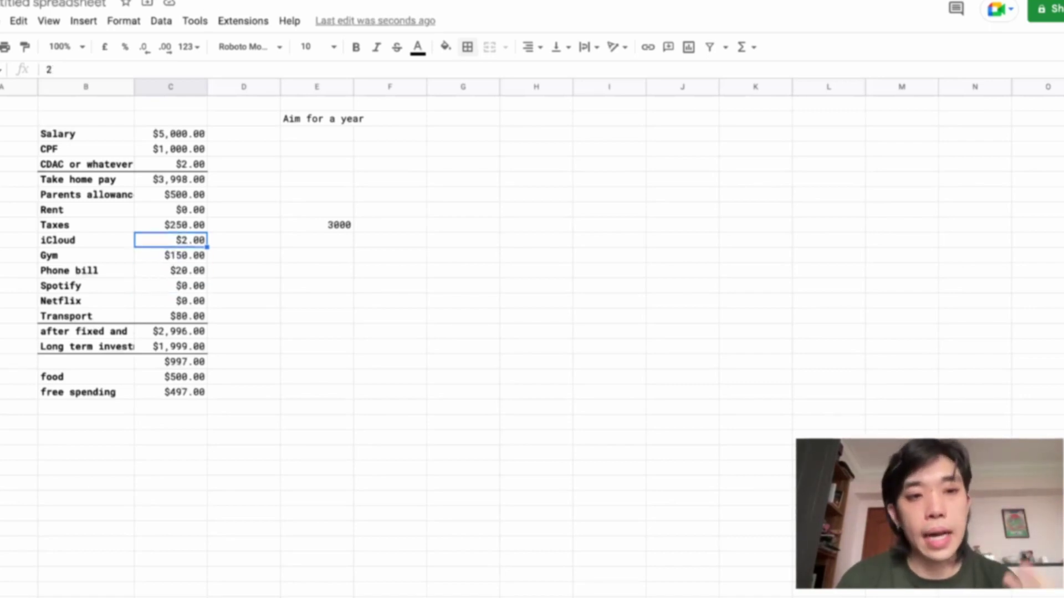
key(Down)
key(Down)
key(Down)
key(Down)
key(Down)
key(Down)
key(Up)
key(Up)
key(Up)
key(Up)
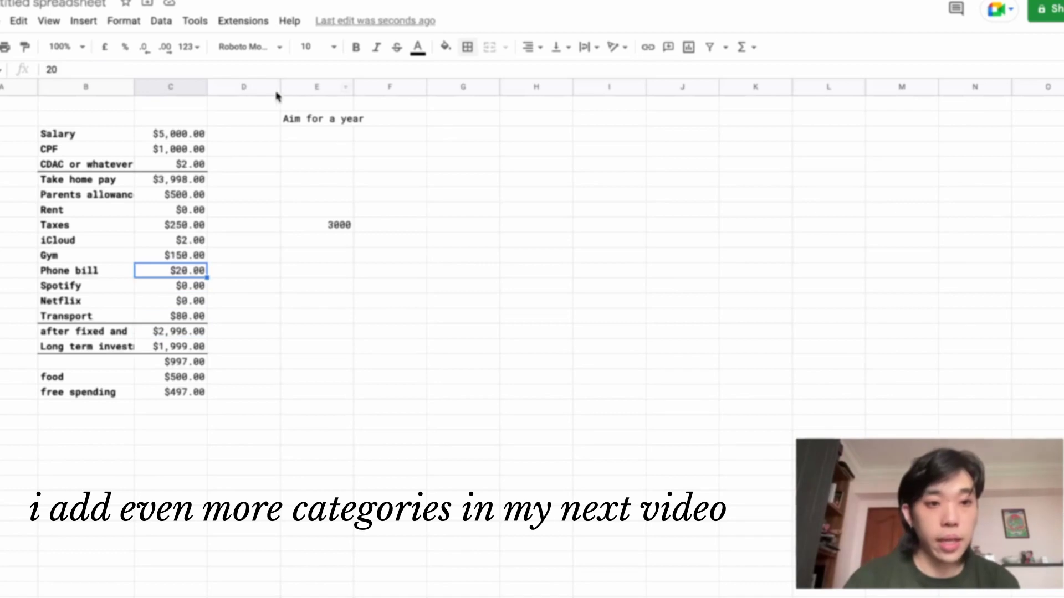
Insert a row above iCloud and label it "Insurance" in B10
right_click(1, 240)
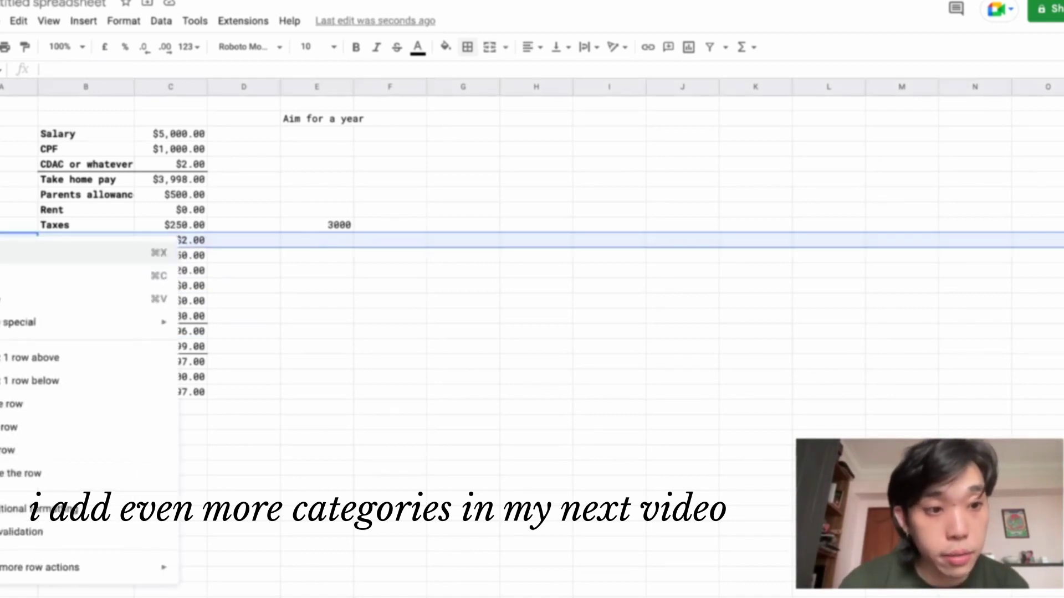
click(6, 356)
click(122, 244)
text(Insurna)
text(ance)
key(Tab)
key(Tab)
key(Tab)
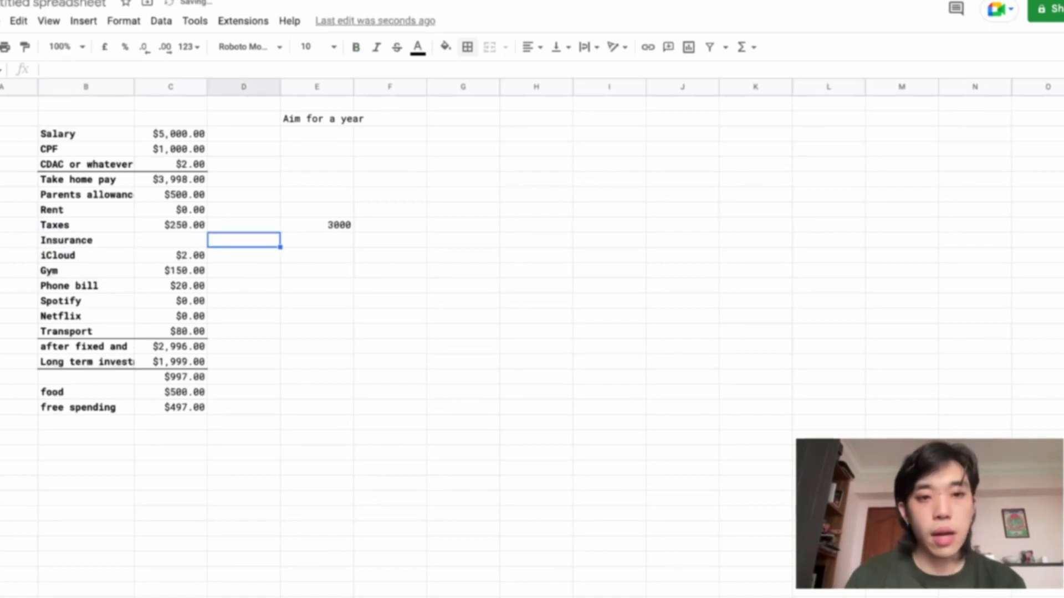
Enter 1200 as the yearly insurance amount in E10, under the "Aim for a year" column
text(1000)
key(Return)
key(Up)
text(1200)
key(Return)
In C10, calculate the monthly insurance cost with the formula =E10/12
key(Left)
key(Up)
key(Left)
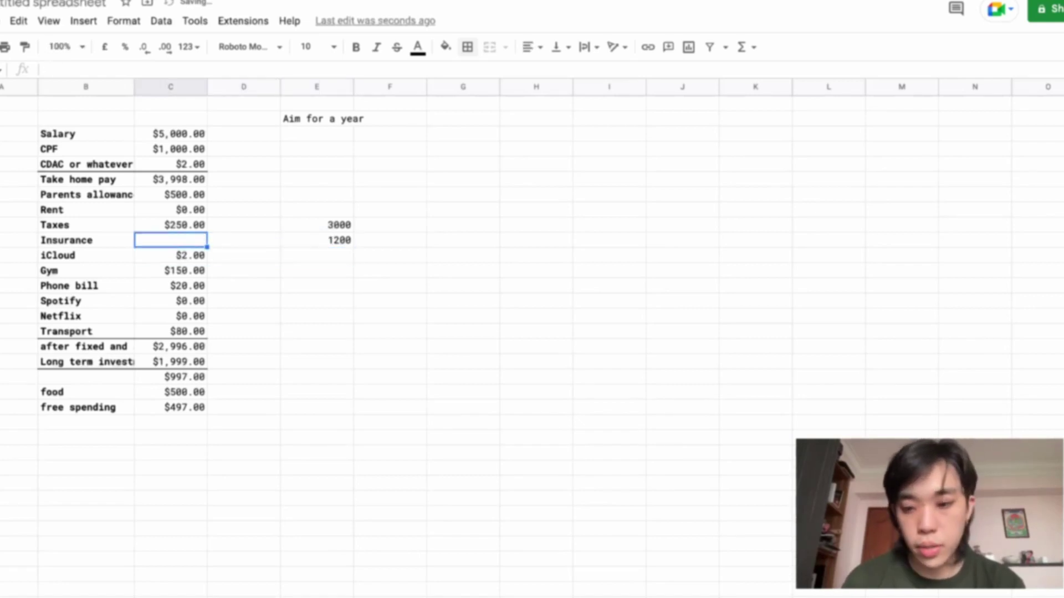
text(=E10/12)
key(Return)
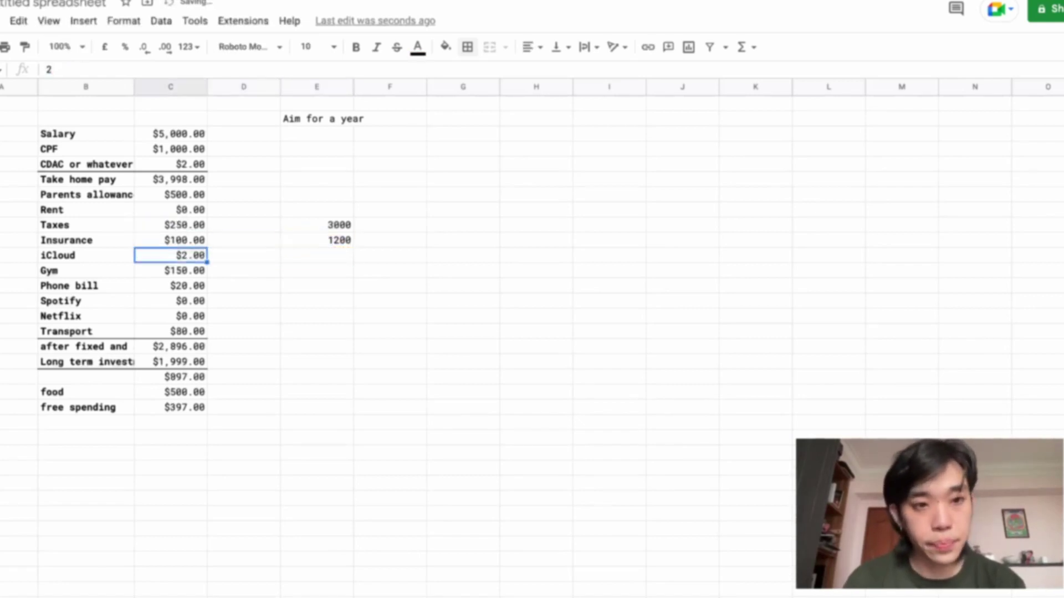
Review the budget amounts in column C from the salary deductions down through the remaining rows
key(Up)
key(Up)
key(Up)
key(Up)
key(Up)
key(Up)
key(Down)
key(Down)
key(Down)
key(Down)
key(Down)
key(Down)
key(Down)
key(Down)
key(Down)
key(Down)
key(Down)
key(Down)
key(Down)
key(Down)
key(Down)
key(Down)
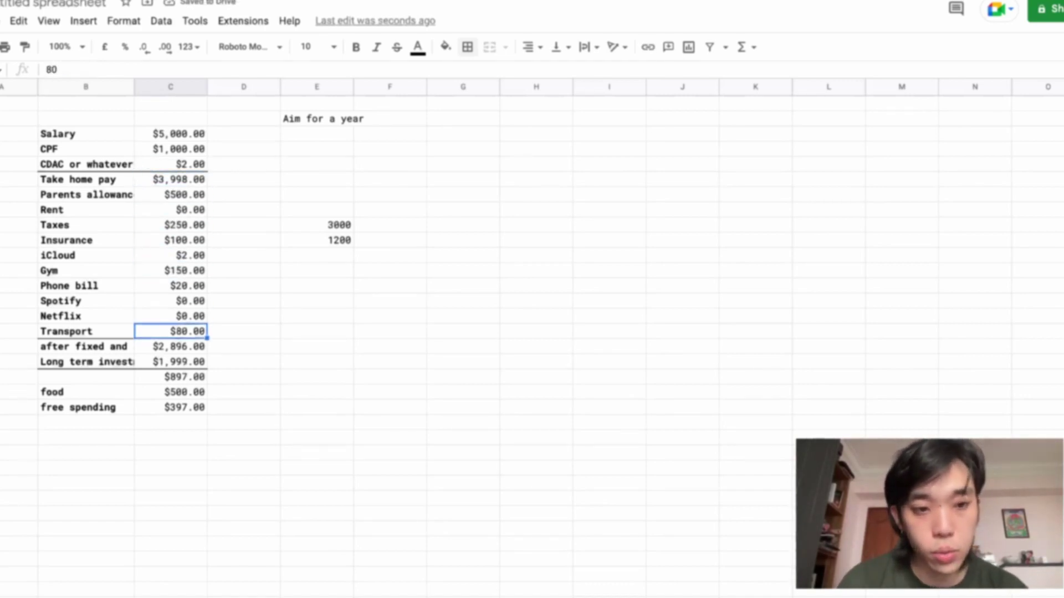
Try a larger long term investments share by changing the formula in C18 to =C6*0.6
key(Up)
key(Down)
key(Up)
key(Up)
key(Up)
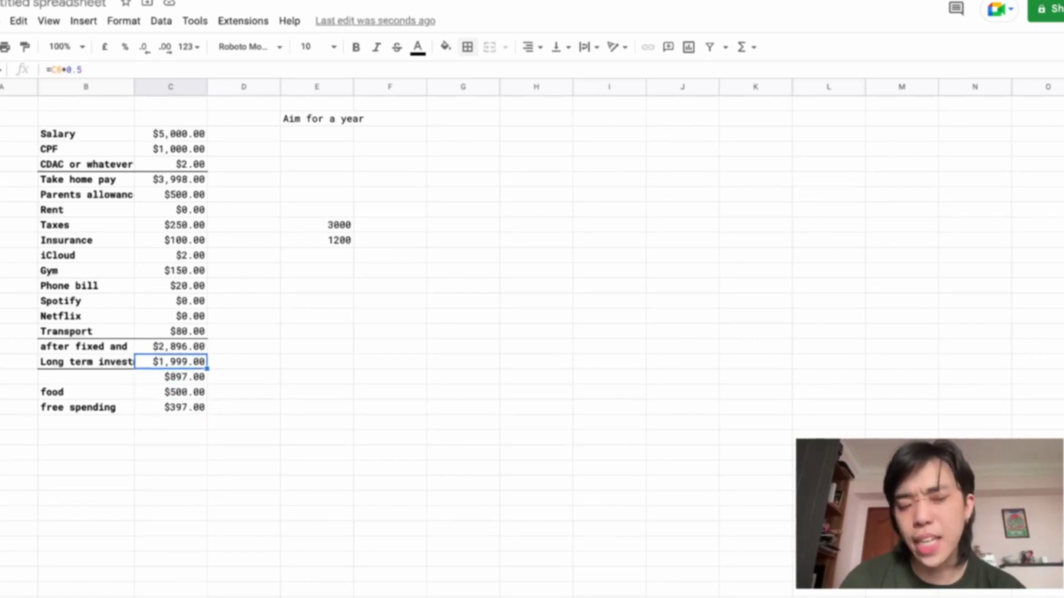
click(87, 71)
key(BackSpace)
text(6)
key(Return)
key(Up)
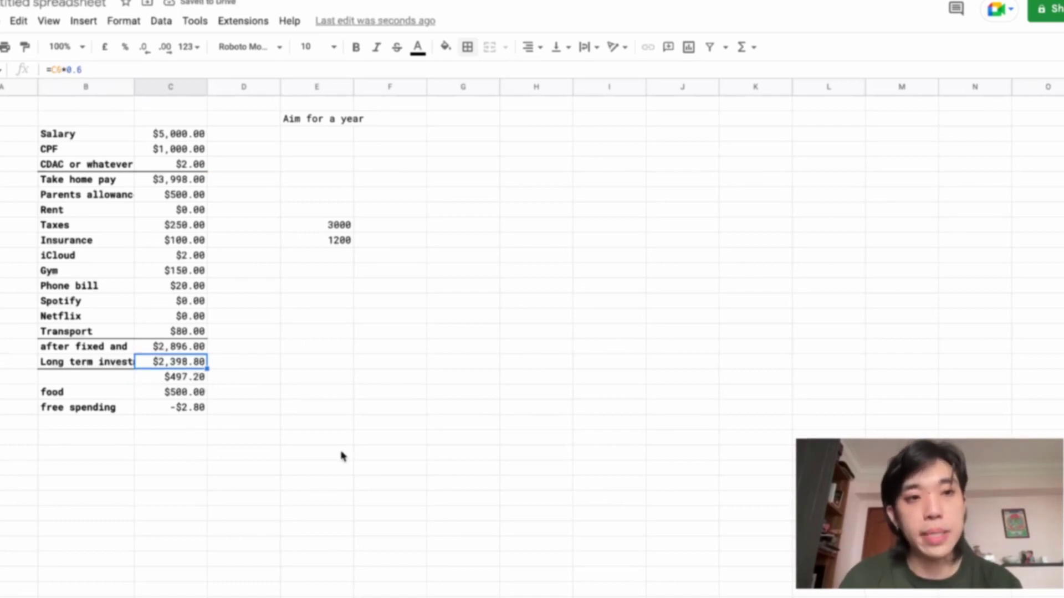
Set the long term investments formula in C18 back to =C6*0.5
click(108, 71)
key(BackSpace)
text(5)
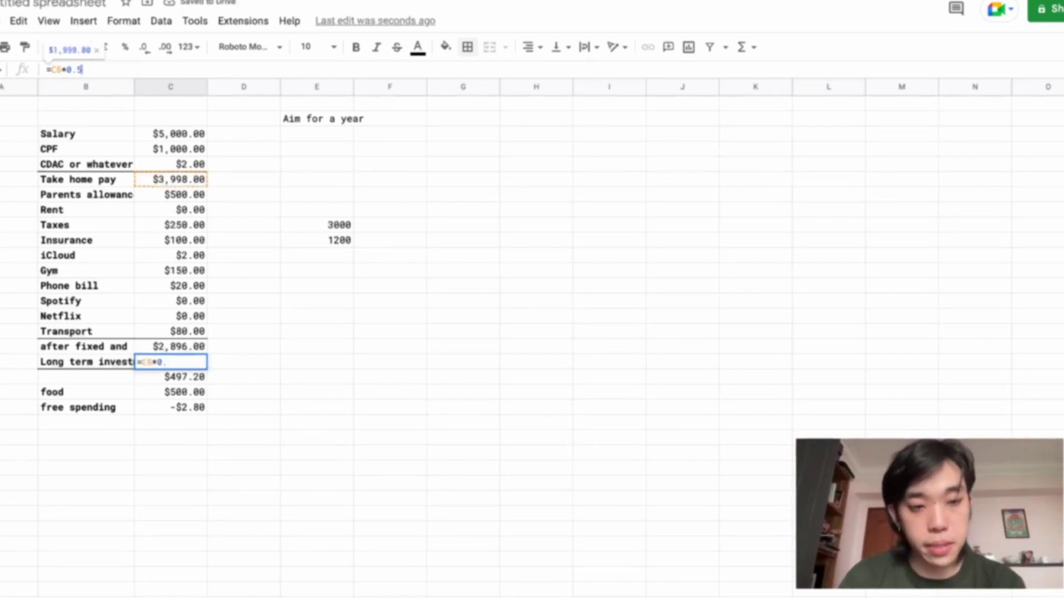
key(Return)
key(Left)
key(Up)
key(Up)
key(Up)
key(Up)
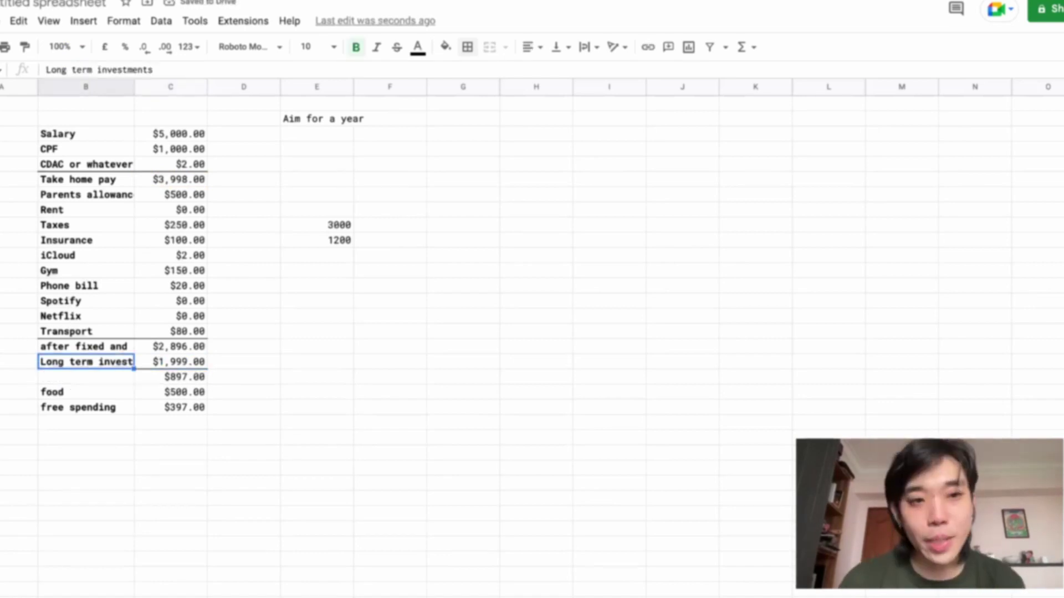